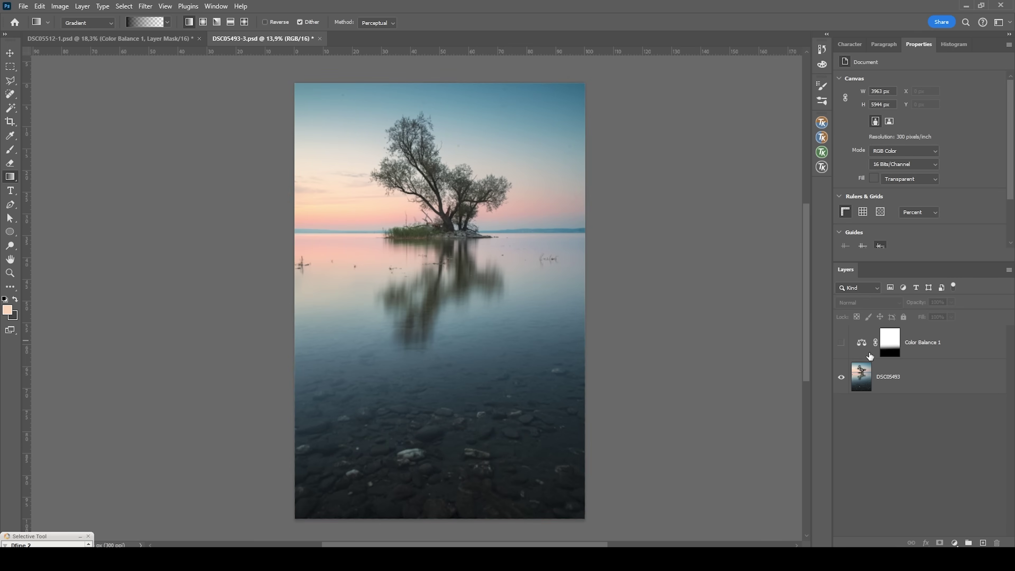
Toggle the visibility of the Color Balance 1 adjustment layer to compare the finished lake photo
left_click(841, 342)
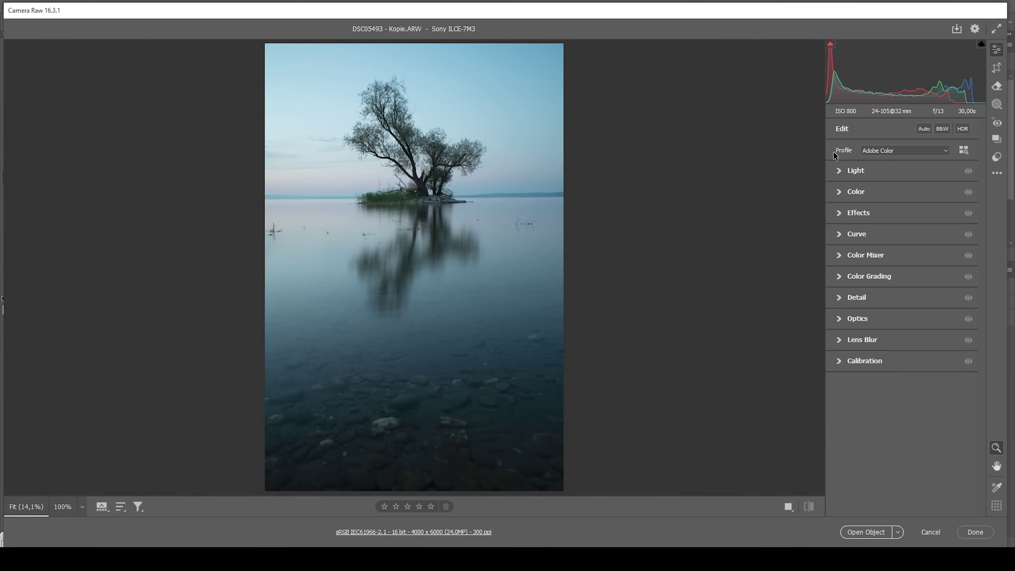
Assign the Adobe Landscape profile to the raw lake photo
left_click(881, 151)
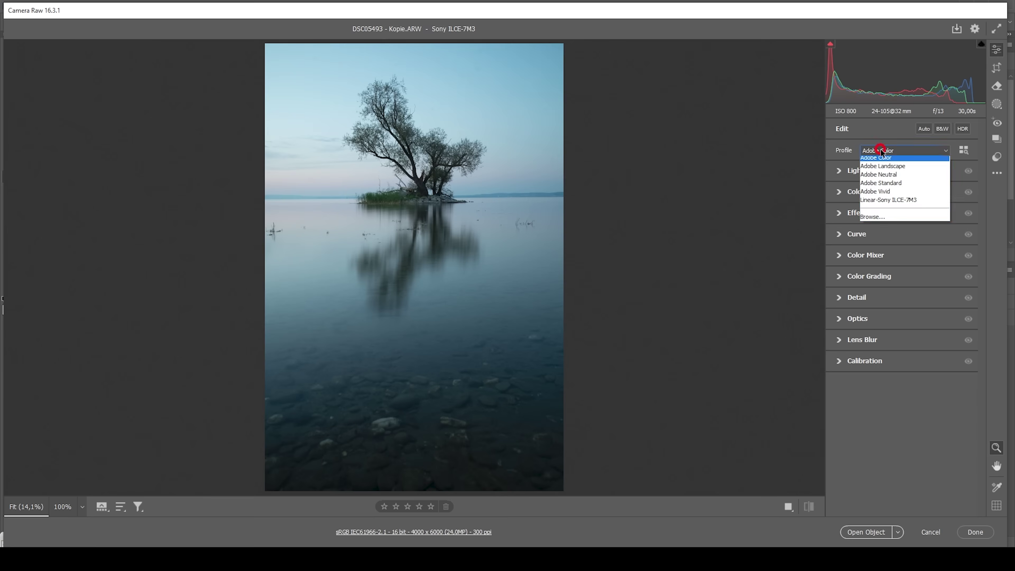
left_click(880, 169)
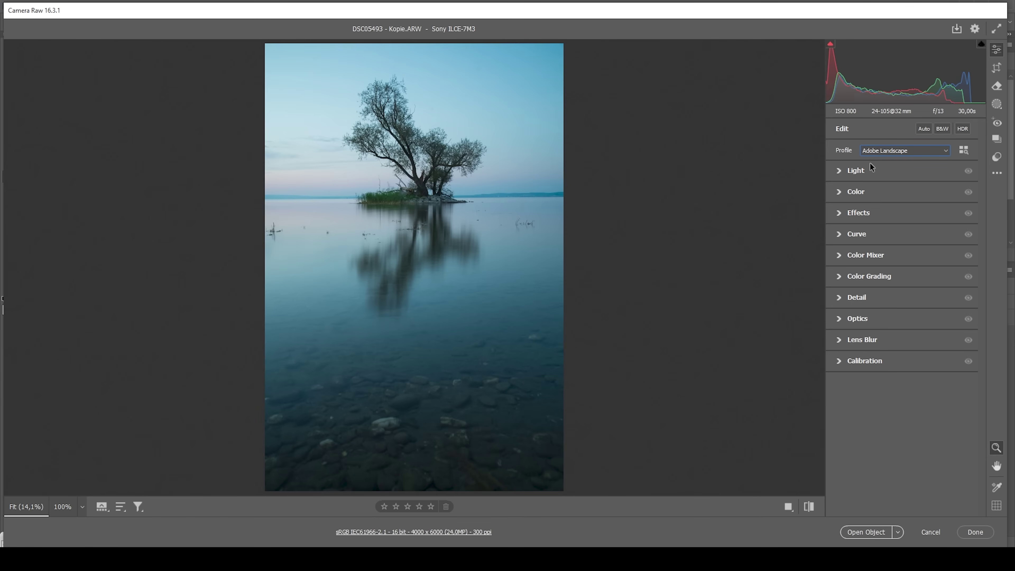
Adjust the photo's light to Highlights -64, Blacks +31, Whites +43, Shadows -12 and Contrast -12
left_click(841, 171)
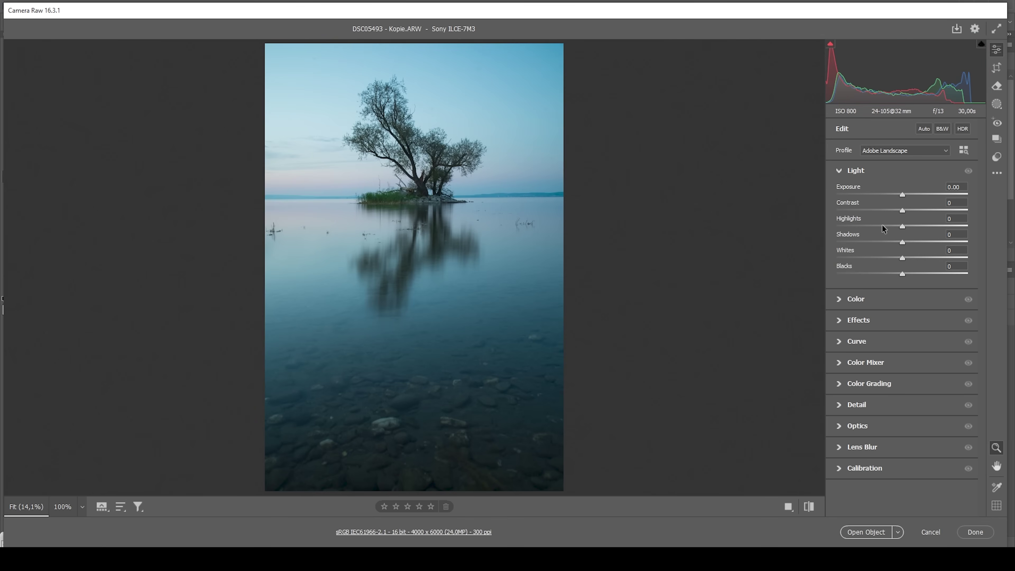
left_click_drag(902, 229, 860, 227)
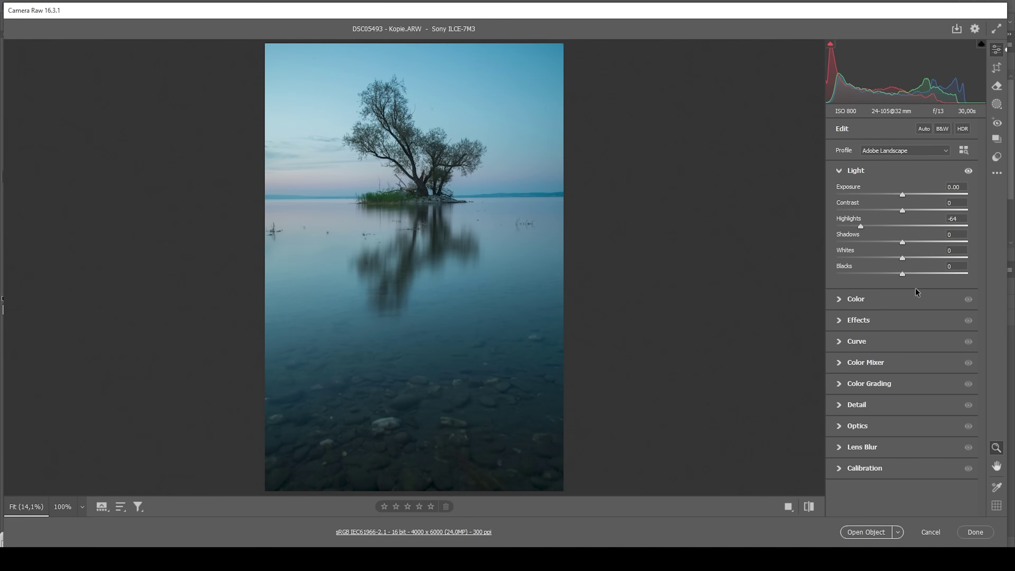
left_click_drag(903, 274, 924, 275)
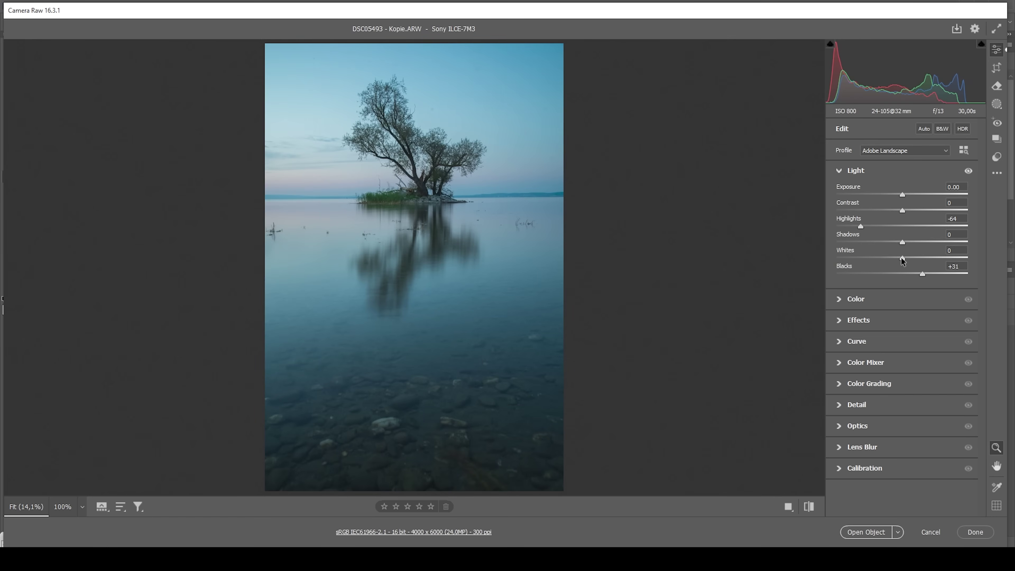
left_click_drag(902, 260, 931, 264)
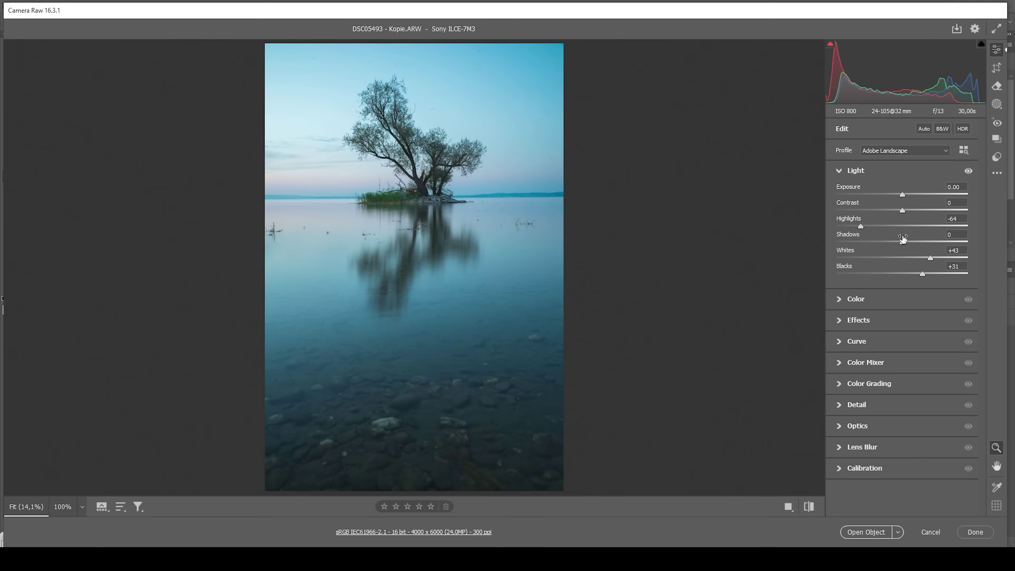
left_click_drag(902, 243, 895, 243)
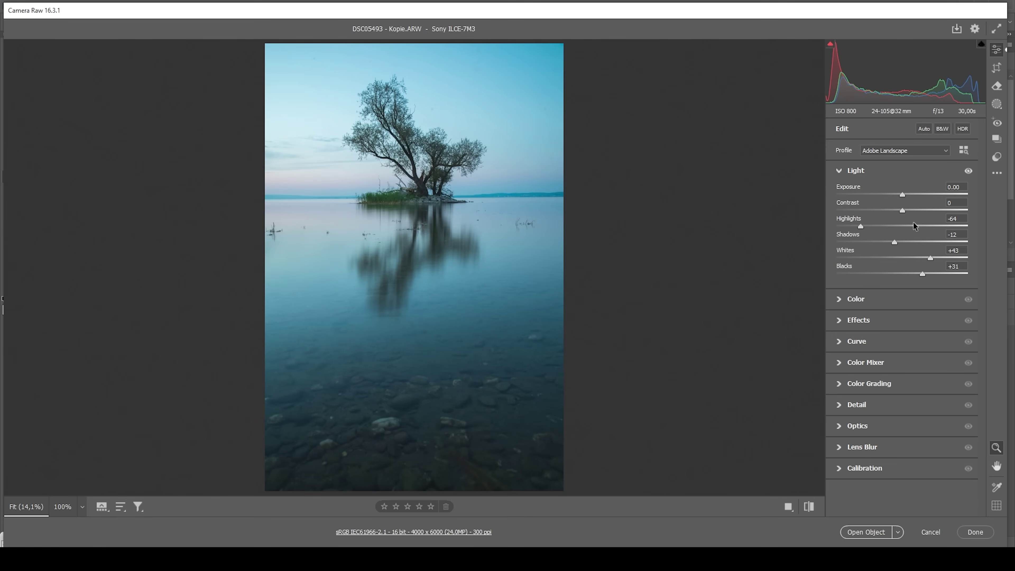
left_click_drag(901, 213, 893, 214)
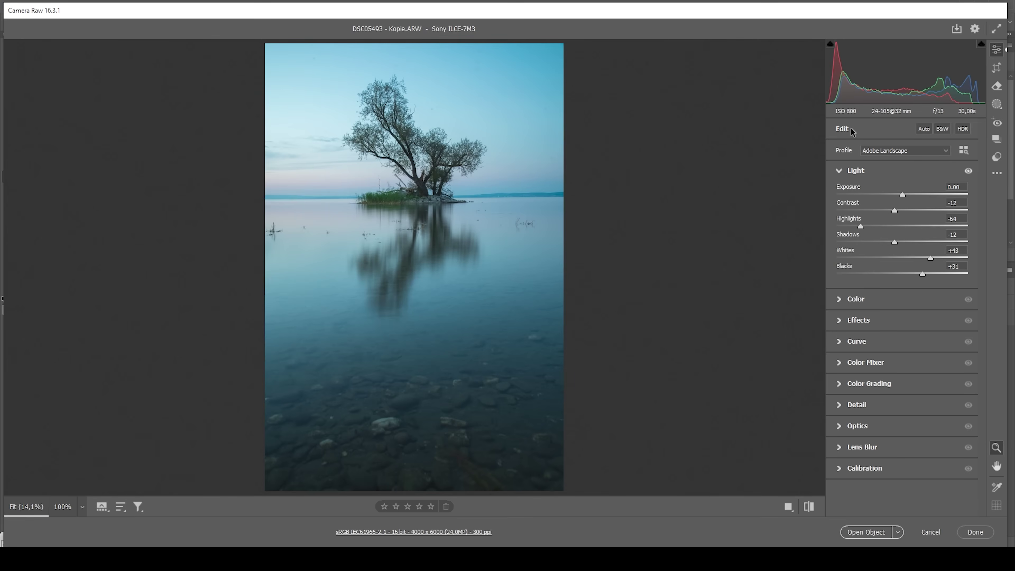
left_click(849, 172)
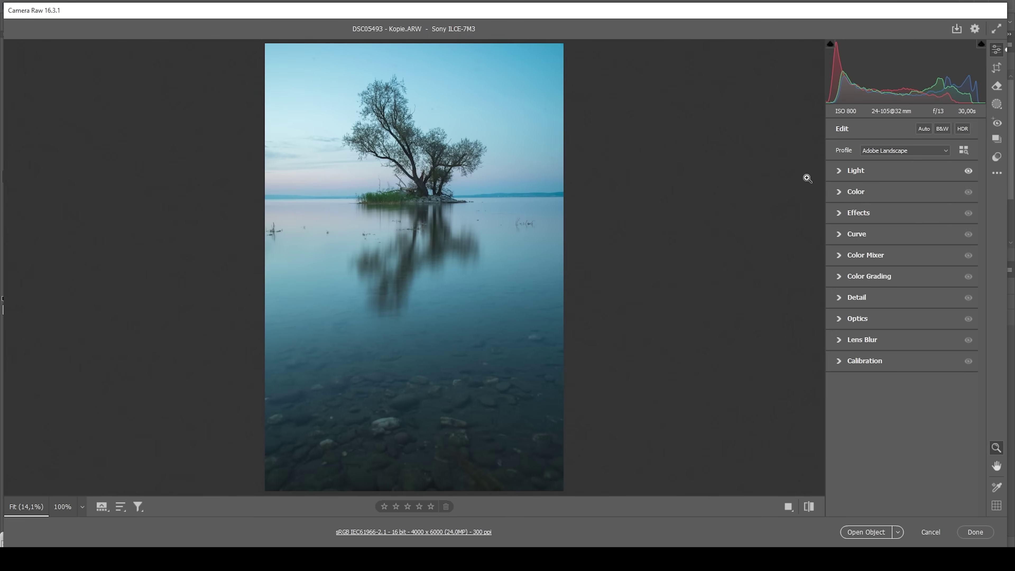
Warm the photo's colours with Temperature 7550, Tint +23, Vibrance +23 and Saturation +4
left_click(839, 193)
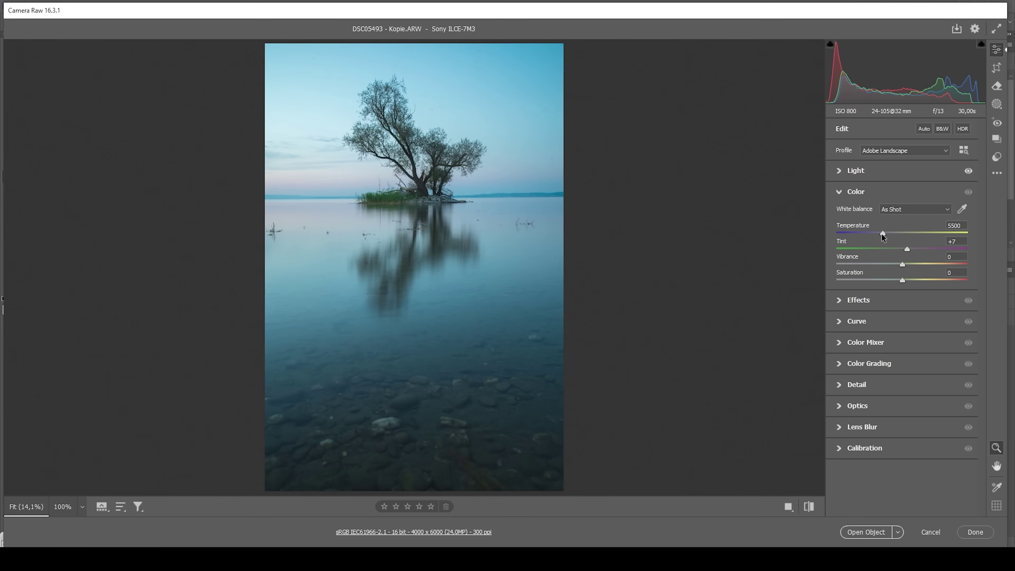
left_click_drag(883, 233, 910, 233)
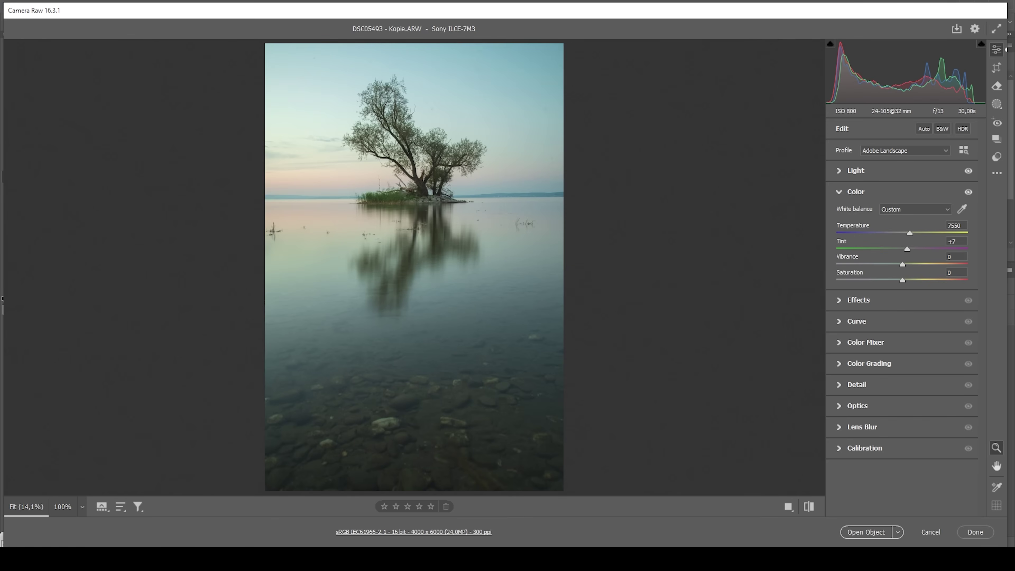
left_click_drag(907, 249, 905, 281)
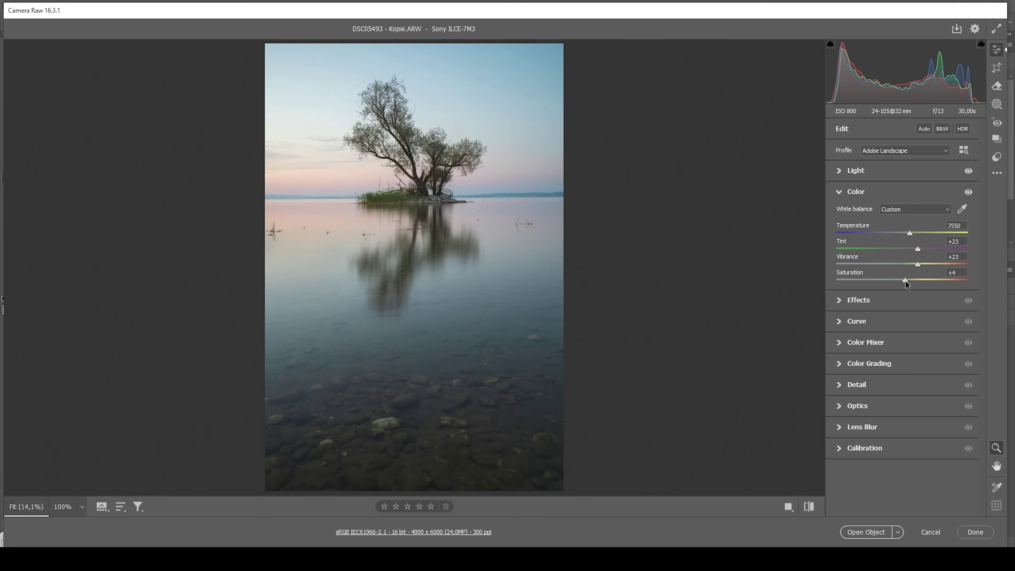
Apply slight global effects with Texture +7, Clarity +3 and Dehaze +2
left_click(862, 304)
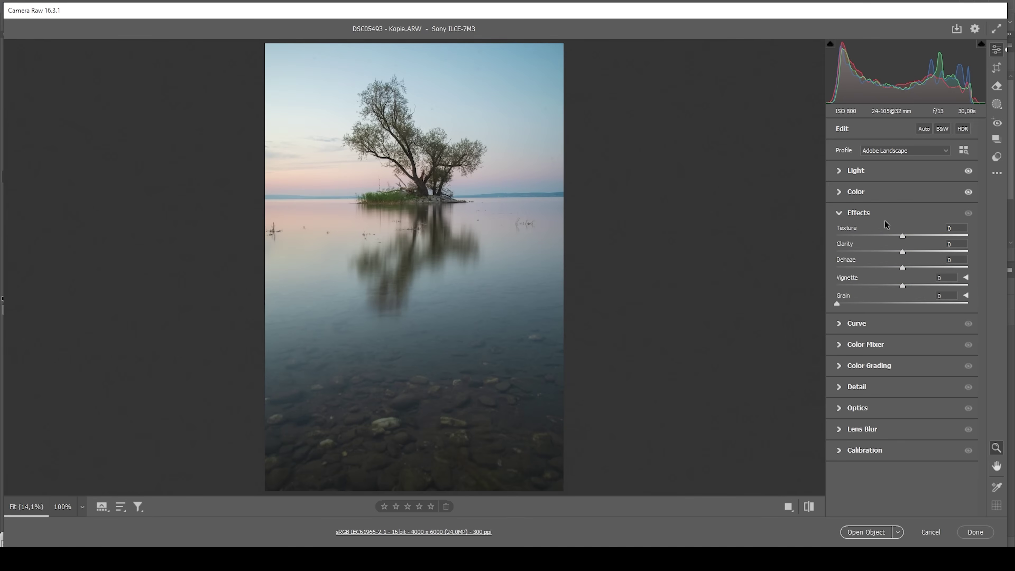
left_click_drag(904, 237, 909, 238)
left_click_drag(902, 252, 905, 253)
left_click_drag(902, 270, 905, 270)
Compare the before and after versions side by side, then return to the single edited view
left_click(804, 512)
left_click(789, 507)
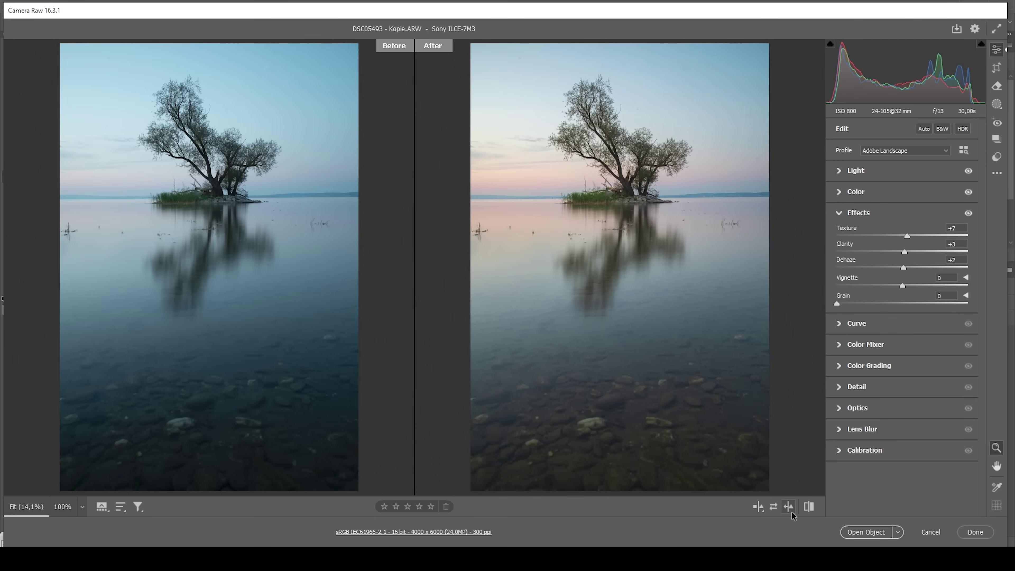
left_click(810, 507)
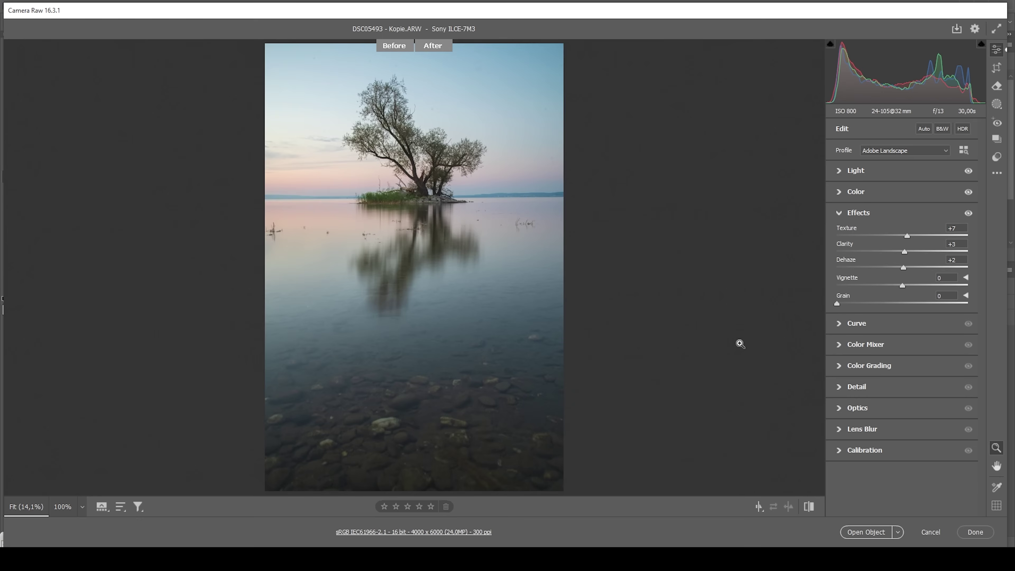
Create a sky mask and subtract a linear gradient from it, fading from the upper sky down to the horizon
left_click(997, 103)
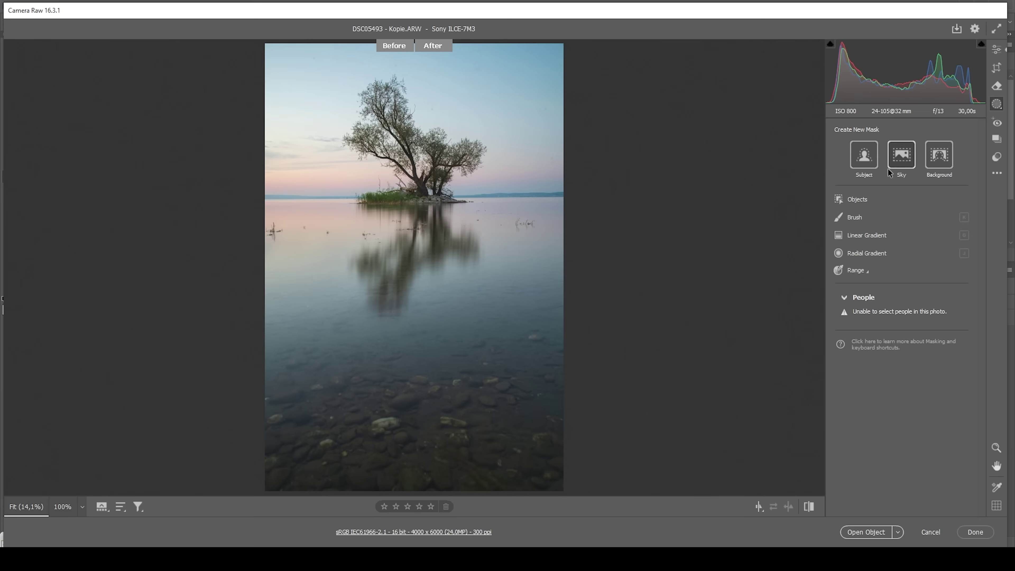
left_click(902, 156)
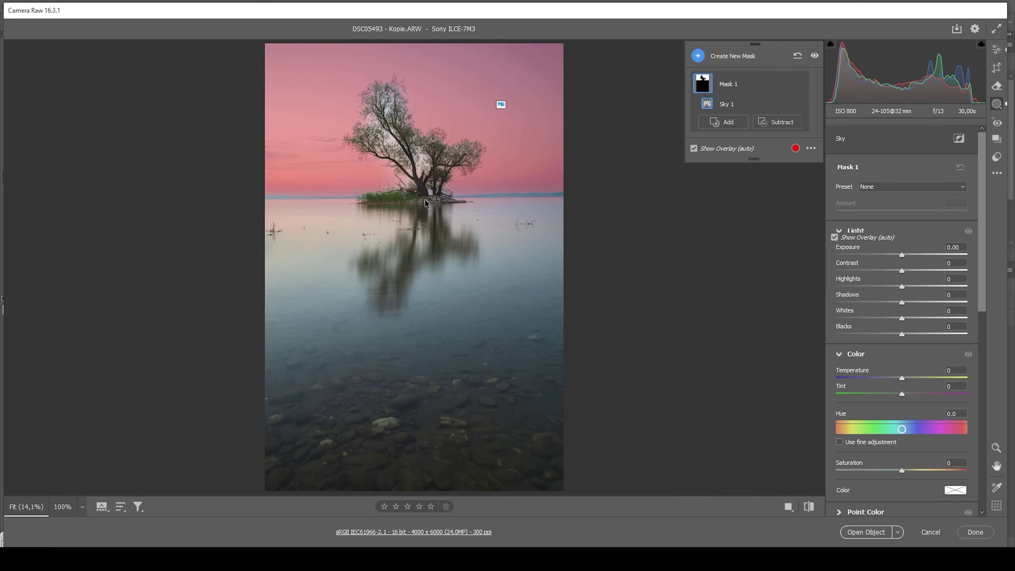
left_click(783, 126)
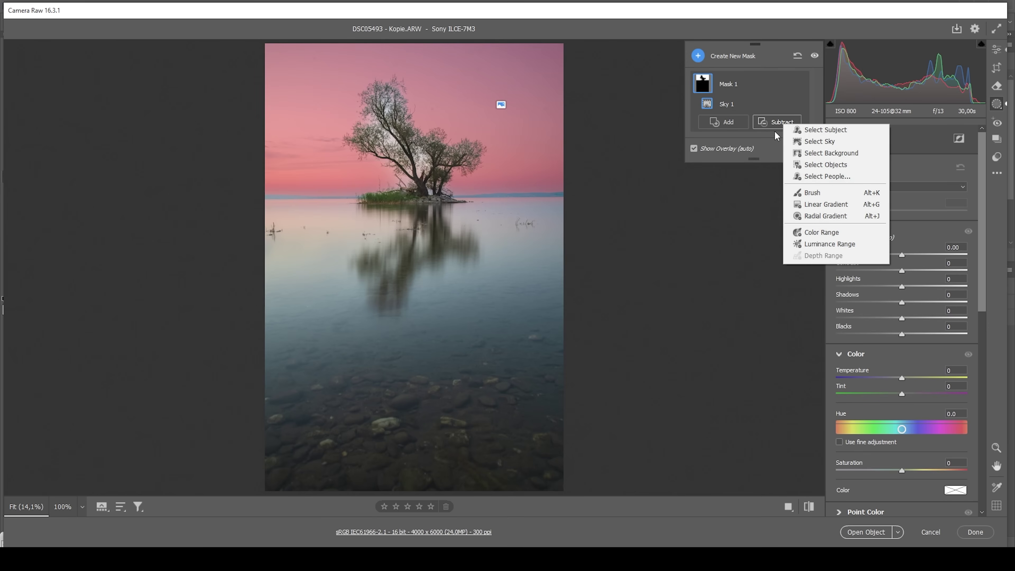
left_click(803, 205)
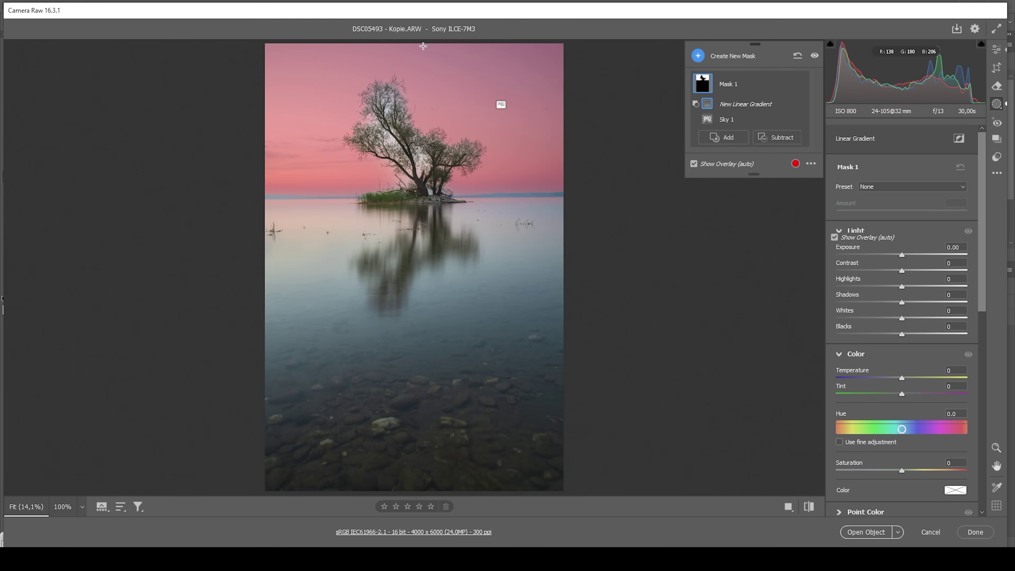
left_click_drag(425, 45, 433, 193)
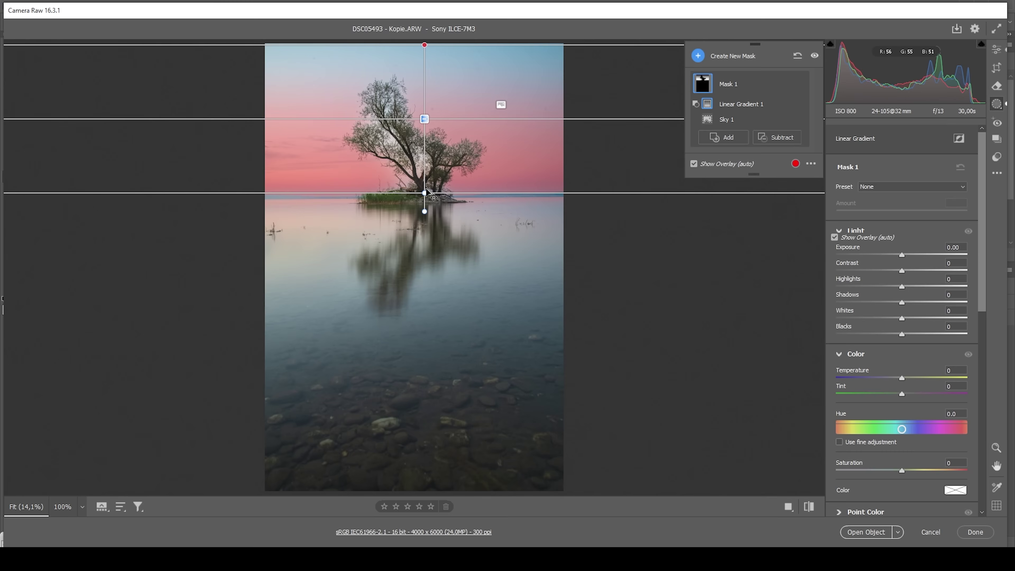
left_click_drag(426, 193, 426, 201)
left_click_drag(429, 52, 427, 63)
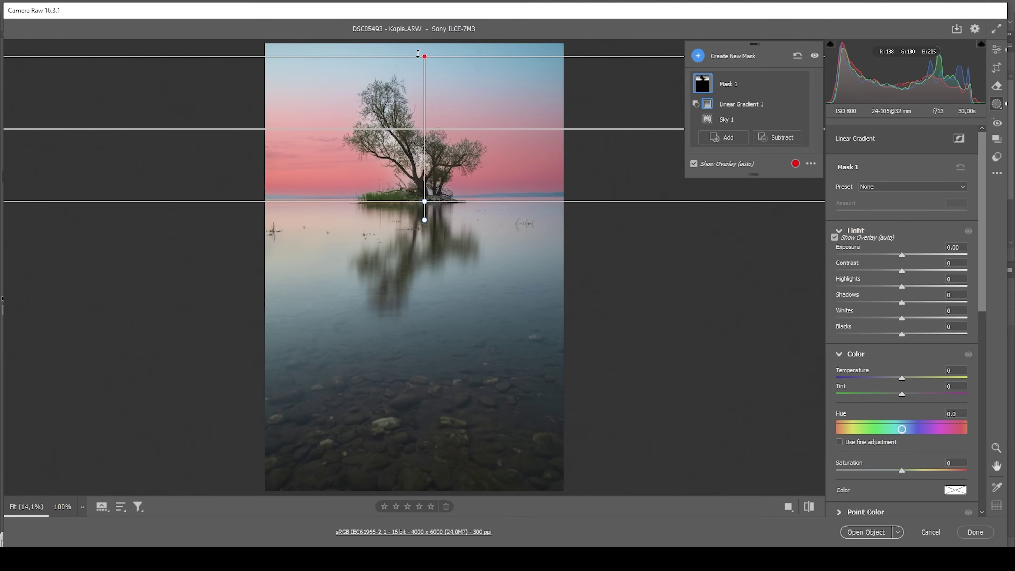
Warm the masked sky near the horizon with Temperature +18 and Tint +9
mouse_move(901, 379)
left_mouse_down()
mouse_move(915, 383)
mouse_move(902, 393)
left_mouse_up()
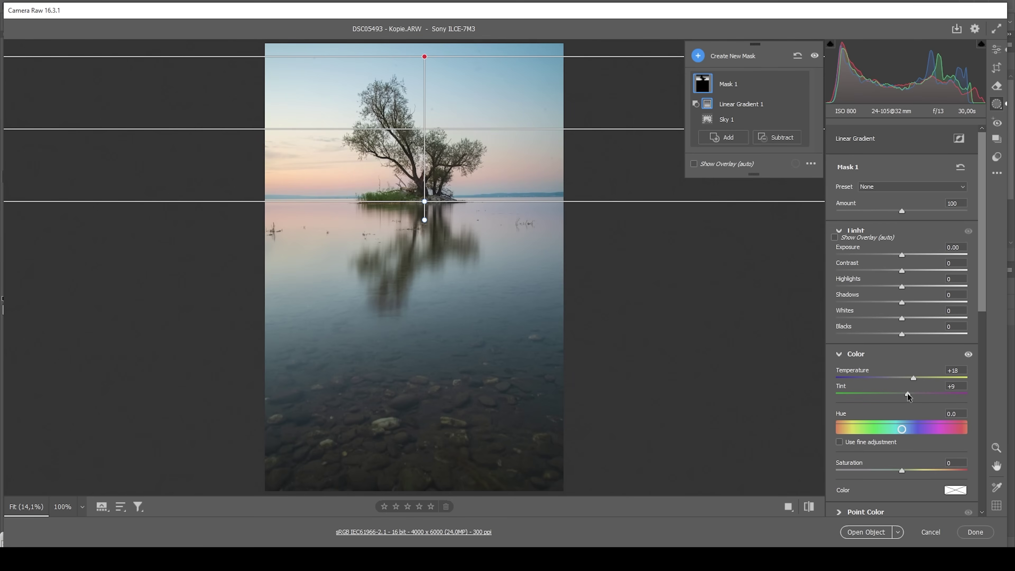
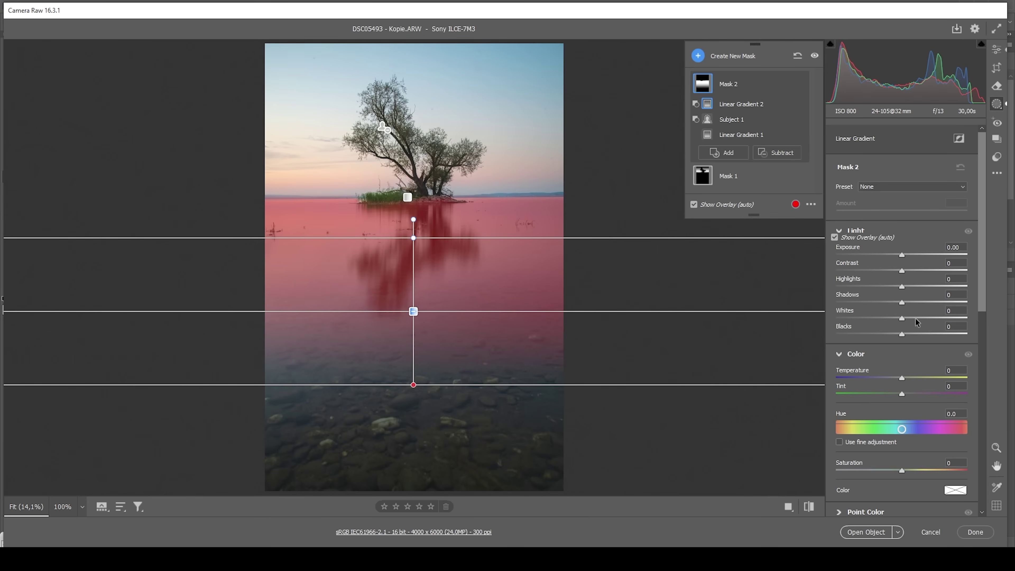
Set Whites to +15 in Mask 2, which covers the water below the horizon
left_click_drag(902, 318, 906, 318)
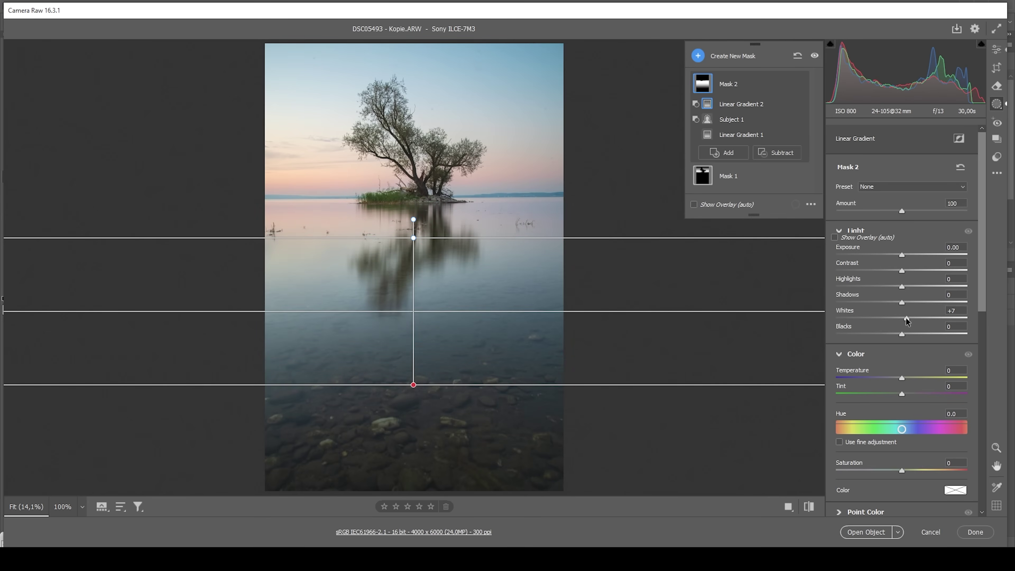
left_click_drag(906, 319, 909, 319)
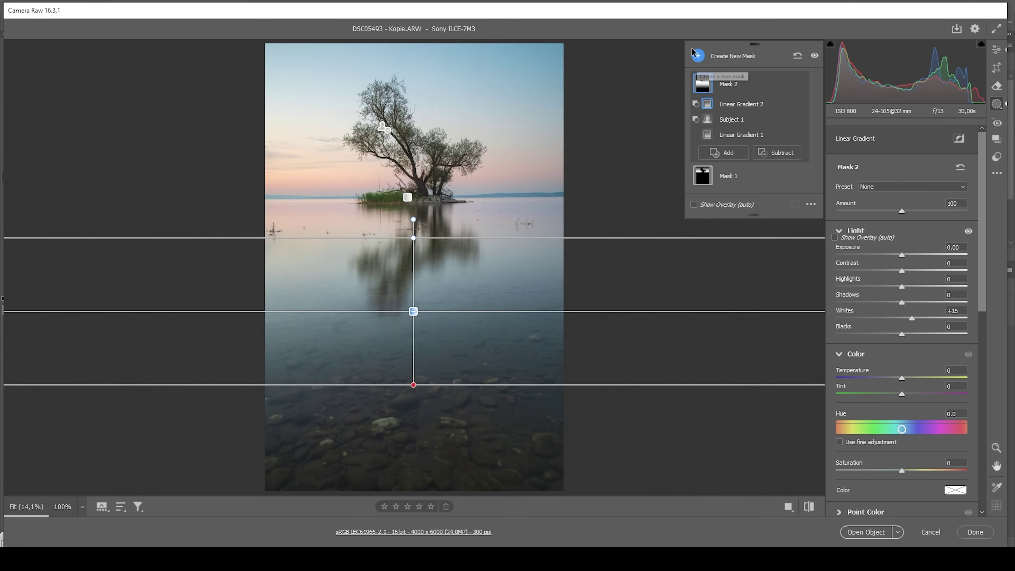
Create a linear gradient mask over the foreground stones, fading out upward to the tip of the tree's reflection
left_click(698, 55)
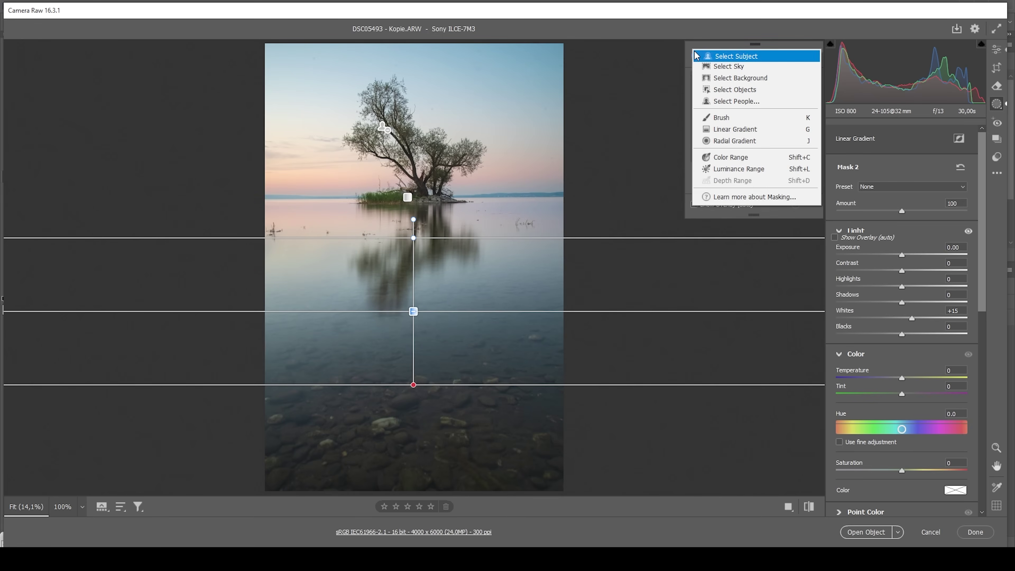
left_click(718, 131)
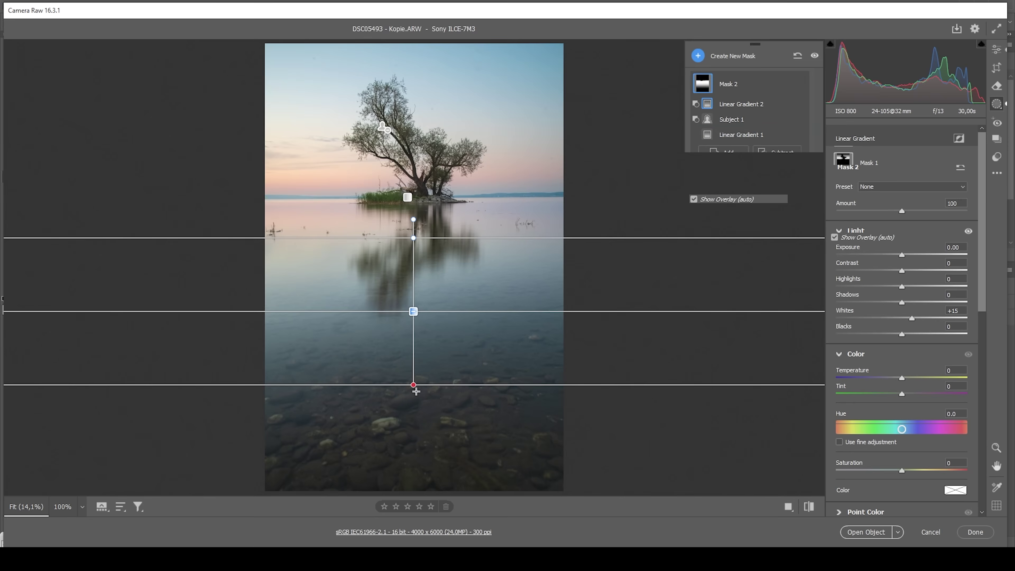
left_click_drag(411, 379, 411, 294)
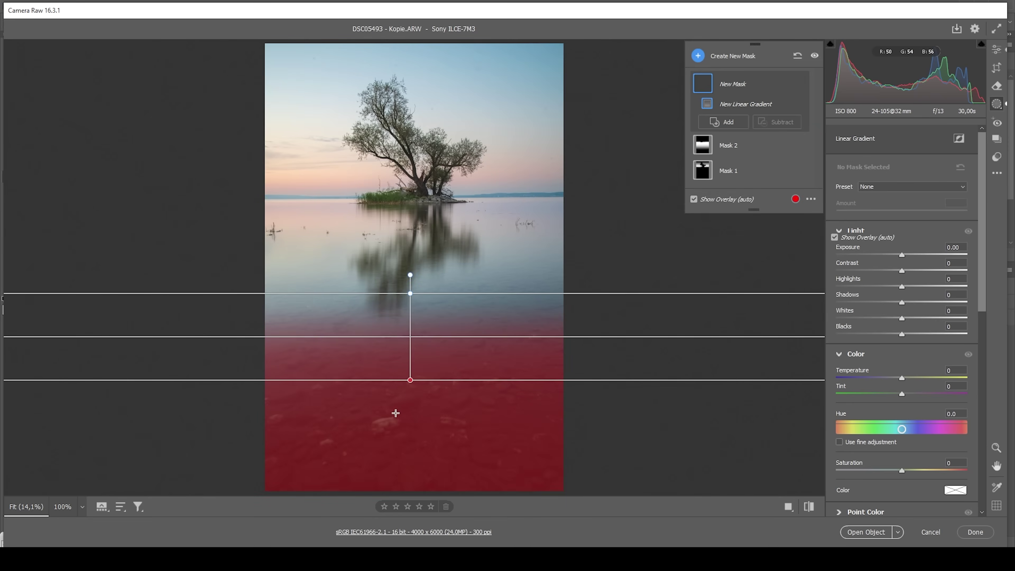
left_click_drag(411, 379, 409, 425)
left_click_drag(410, 295, 411, 284)
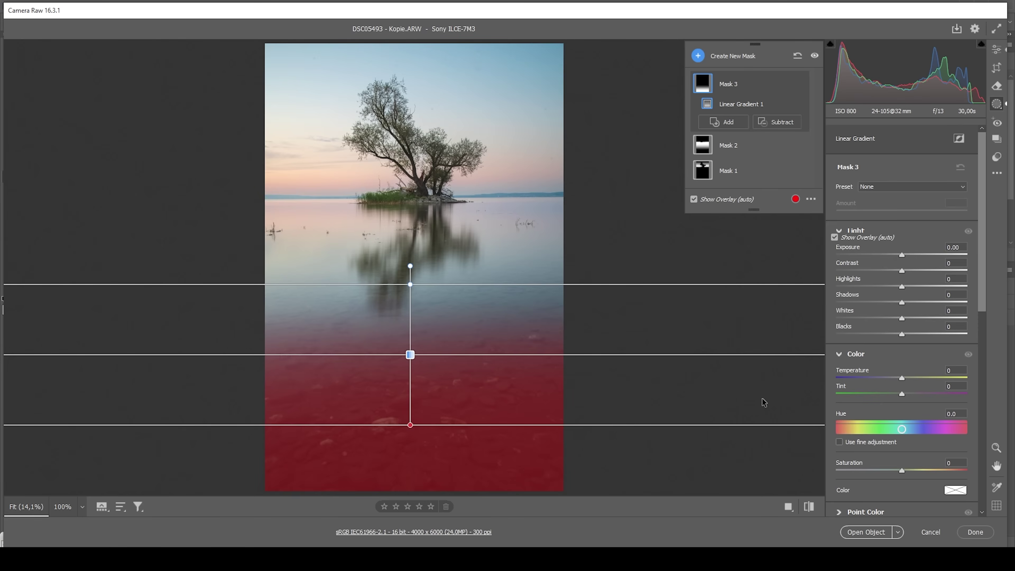
Adjust the foreground gradient mask to Clarity +25, Exposure -0.10, Contrast +9, Temperature -10 and Saturation -13
scroll(886, 371, "down", 5)
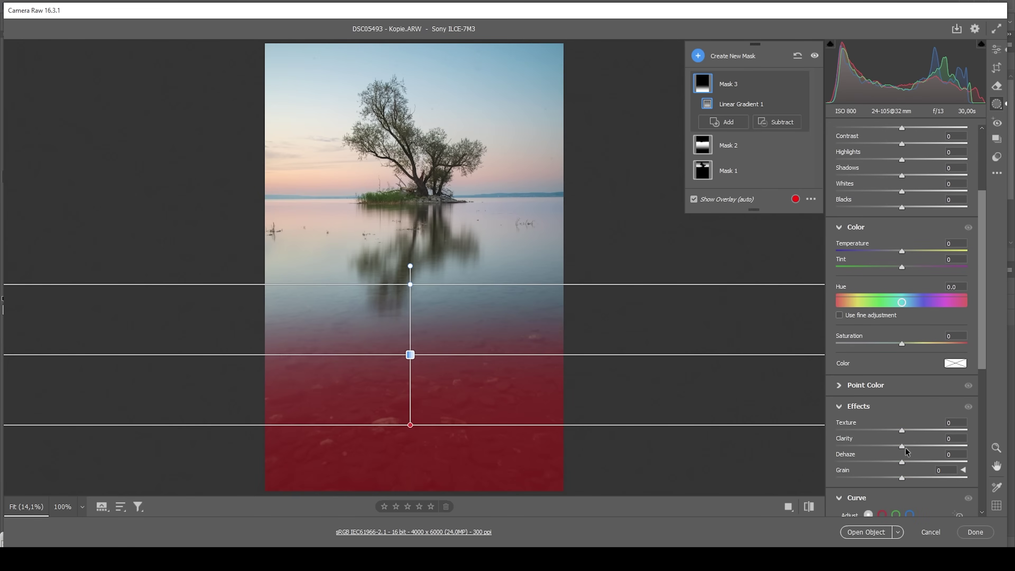
left_click(918, 446)
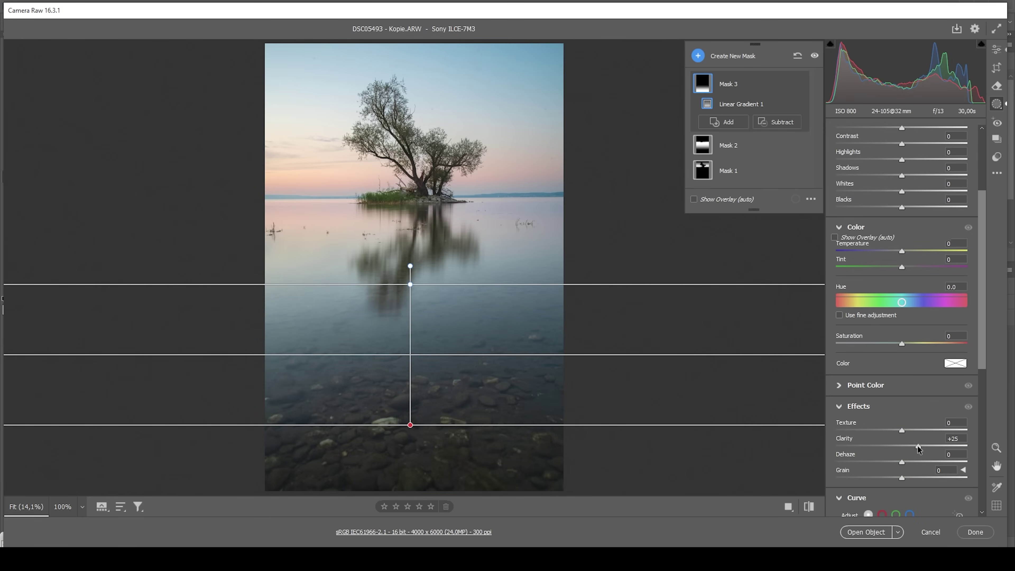
scroll(917, 447, "up", 4)
mouse_move(901, 271)
left_mouse_down()
mouse_move(914, 272)
mouse_move(900, 257)
left_mouse_up()
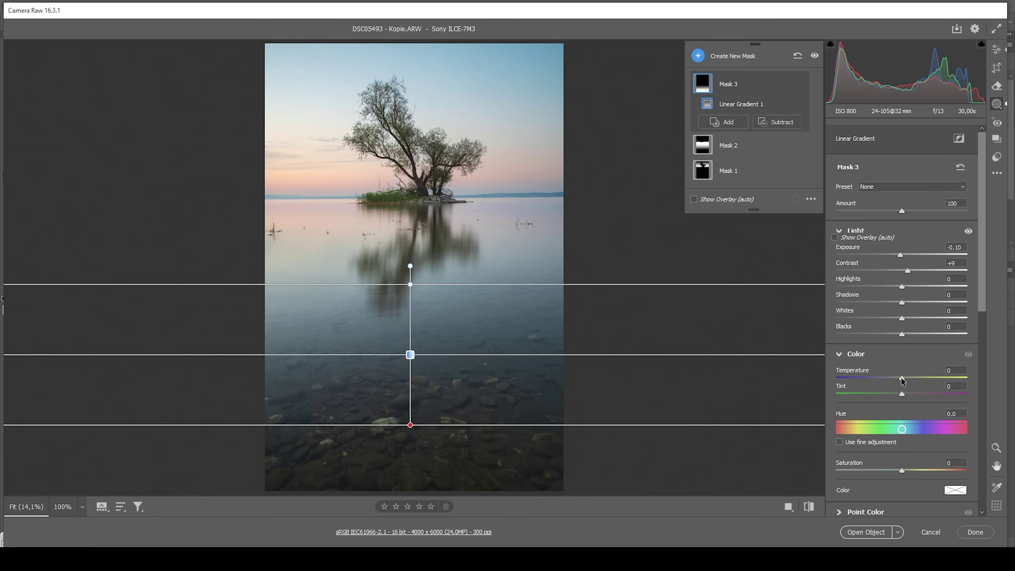
left_click_drag(902, 381, 895, 378)
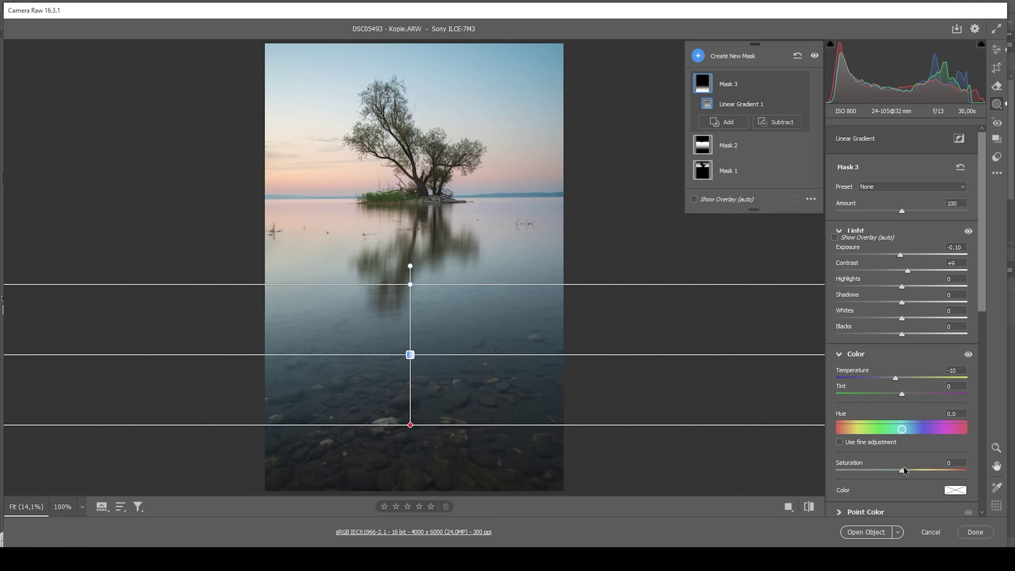
left_click_drag(901, 470, 892, 471)
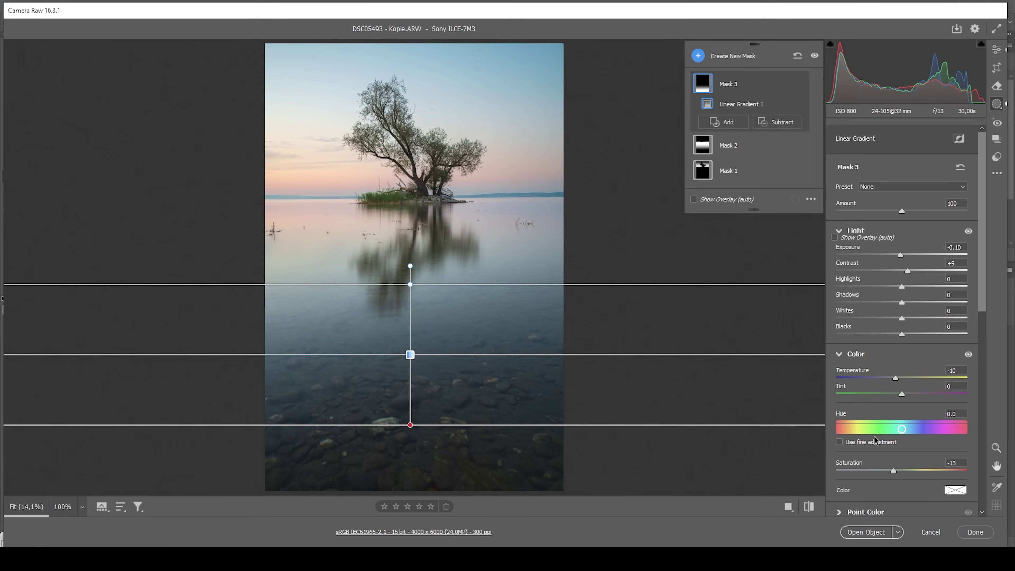
Create a linear gradient mask over the upper sky, fading down toward the tree's base, with Exposure -0.60 and Temperature -11
left_click(697, 55)
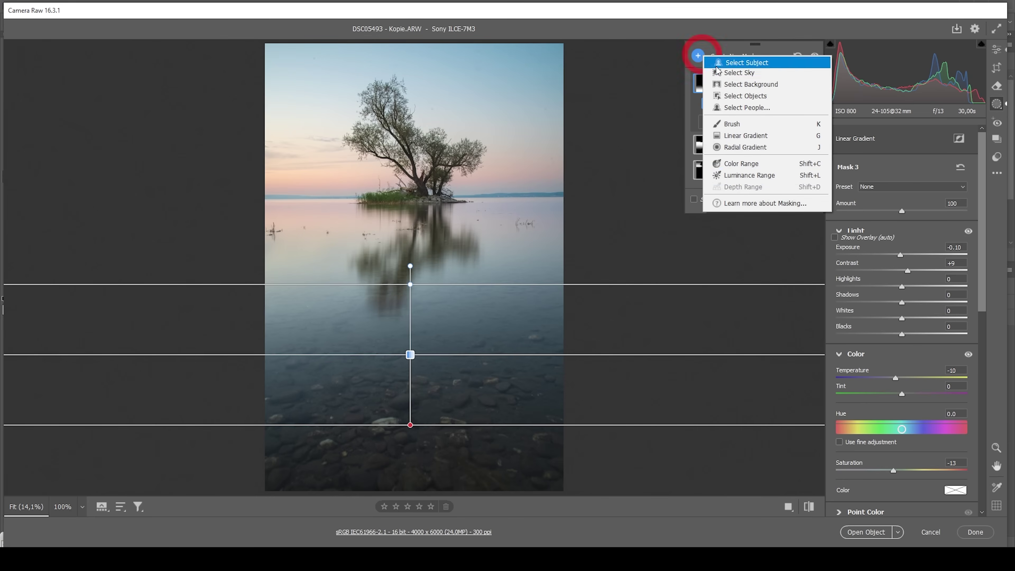
left_click(669, 122)
left_click_drag(420, 116, 419, 8)
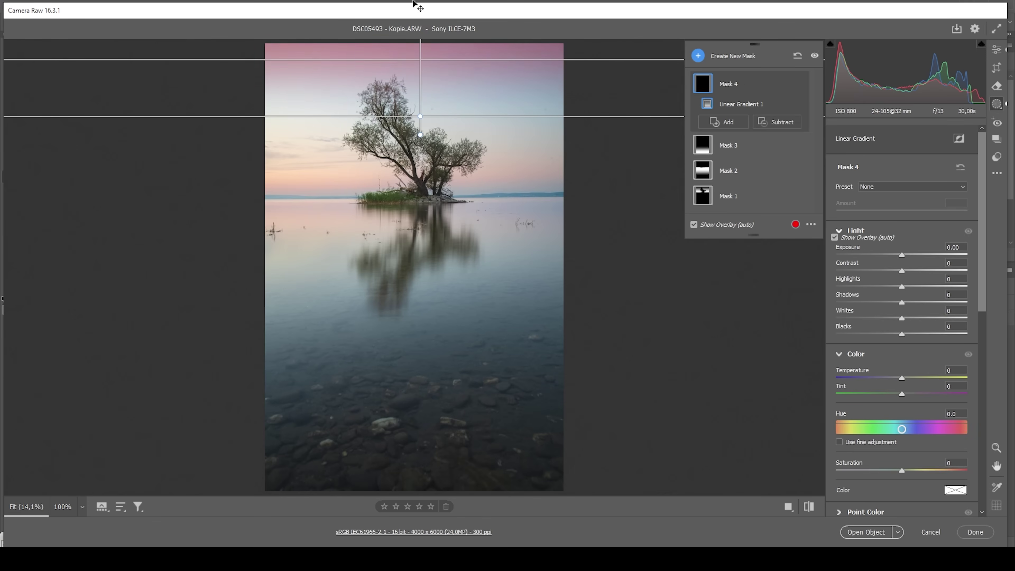
left_click_drag(419, 125, 420, 172)
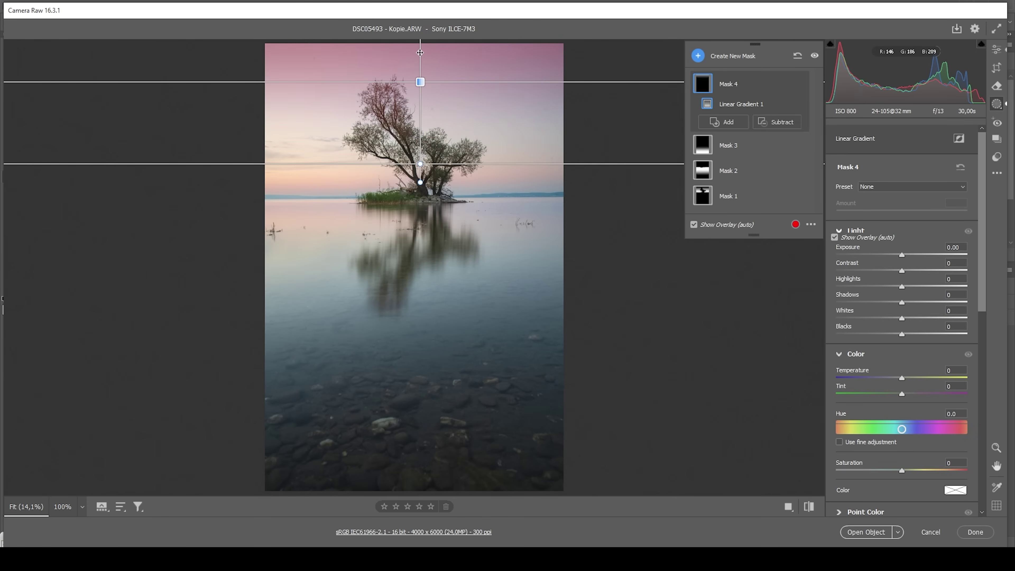
left_click_drag(424, 60, 422, 58)
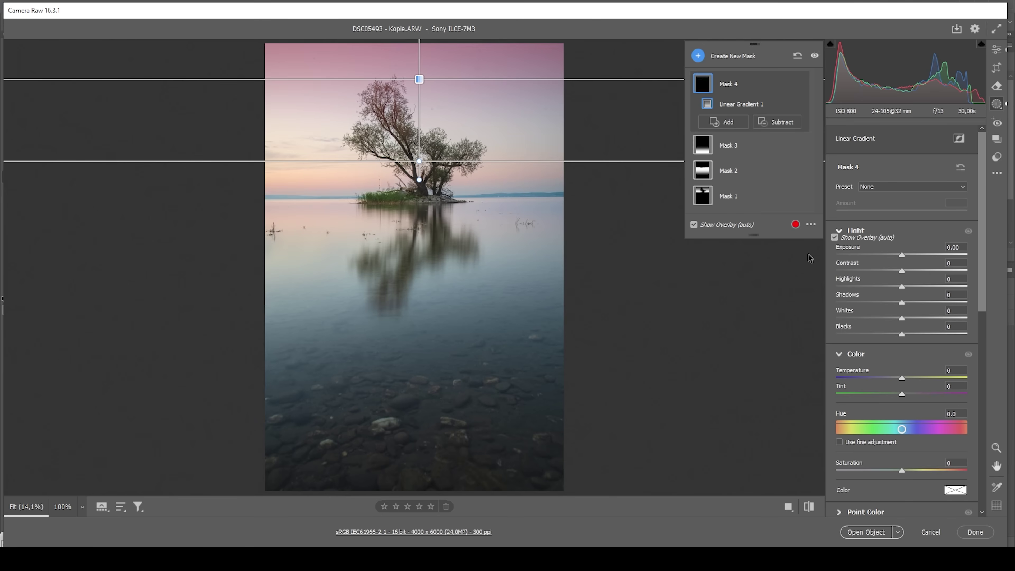
left_click_drag(902, 254, 892, 254)
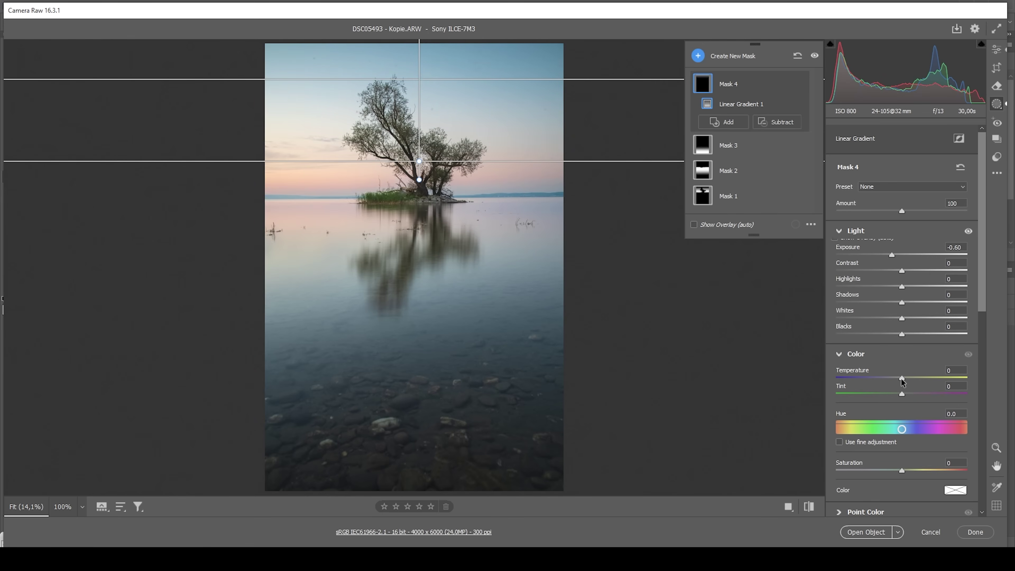
left_click_drag(901, 379, 894, 380)
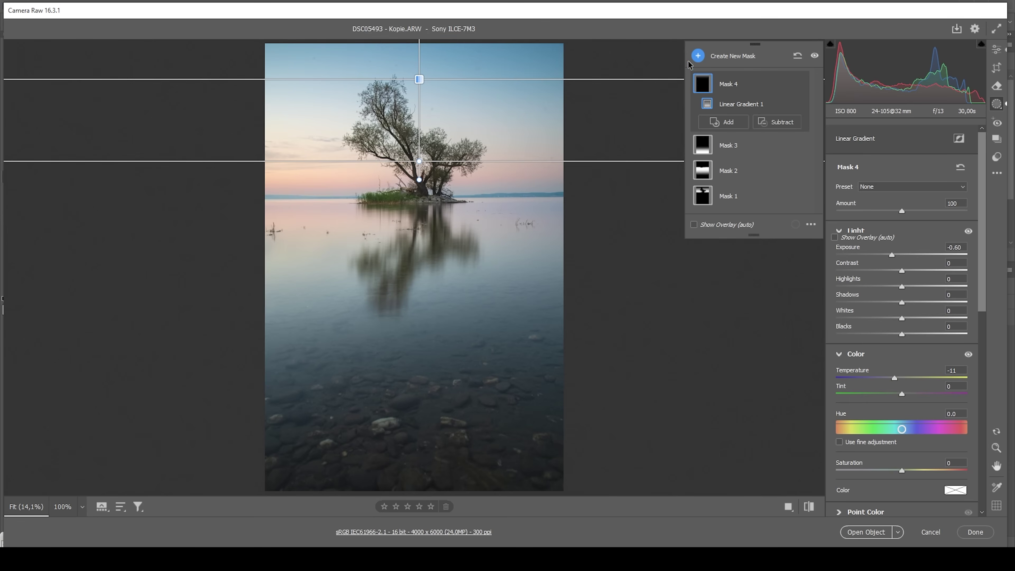
Create a wide, flat radial gradient mask centred at the photo's left edge near the horizon, extending past the right edge
left_click(697, 55)
left_click(739, 148)
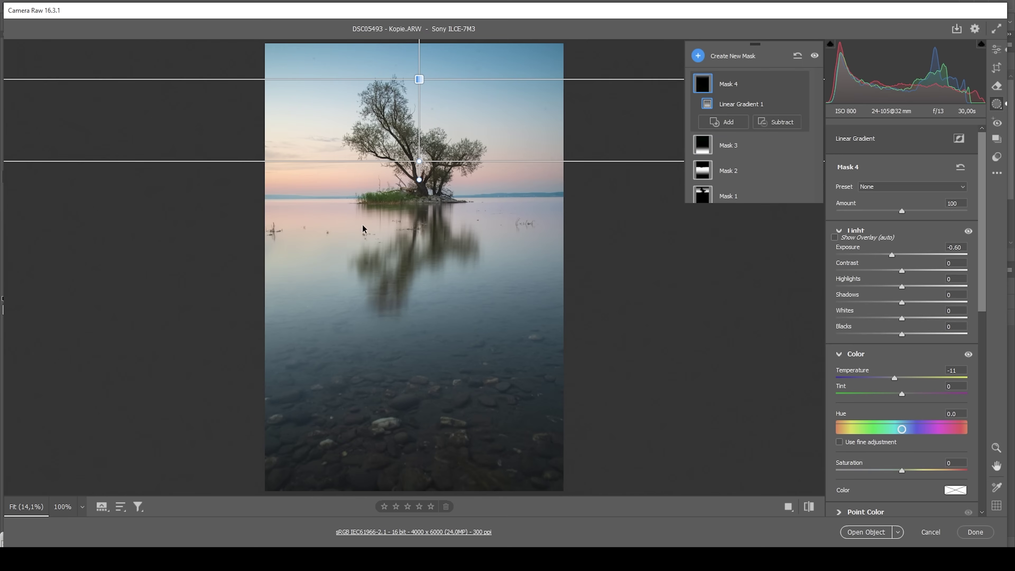
left_click_drag(323, 202, 553, 284)
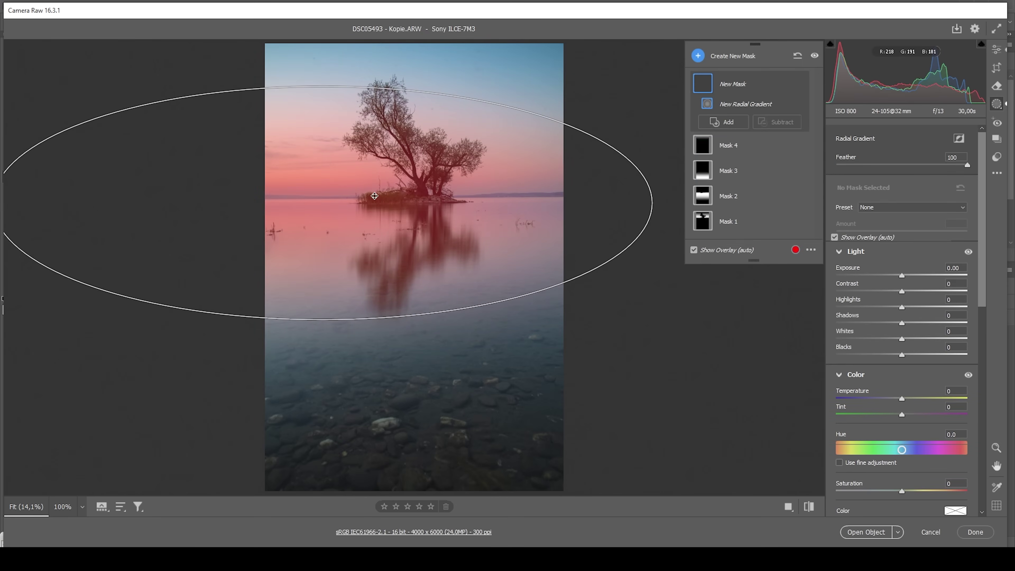
left_click_drag(321, 203, 256, 193)
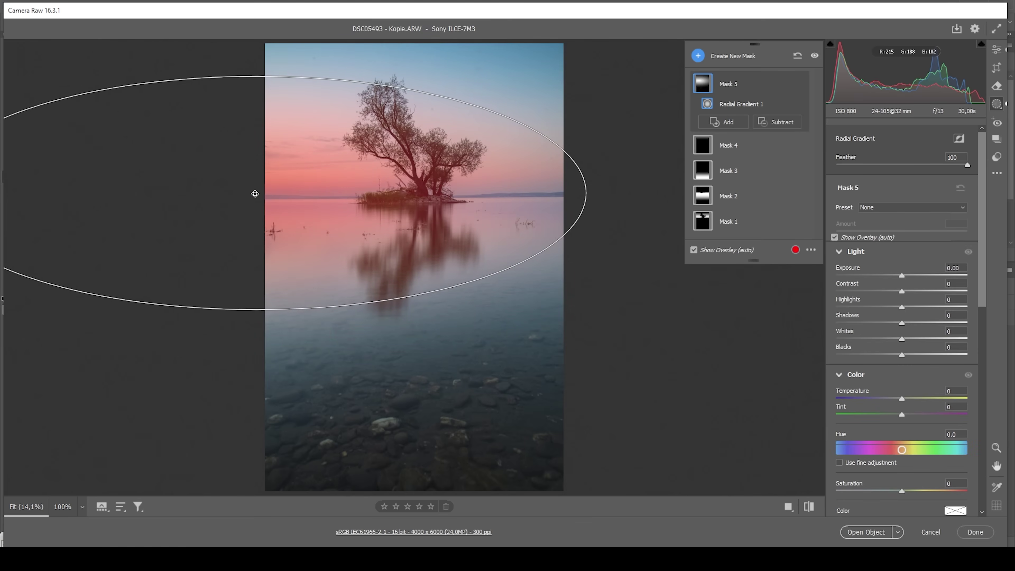
left_click_drag(593, 193, 606, 193)
left_click_drag(265, 80, 265, 92)
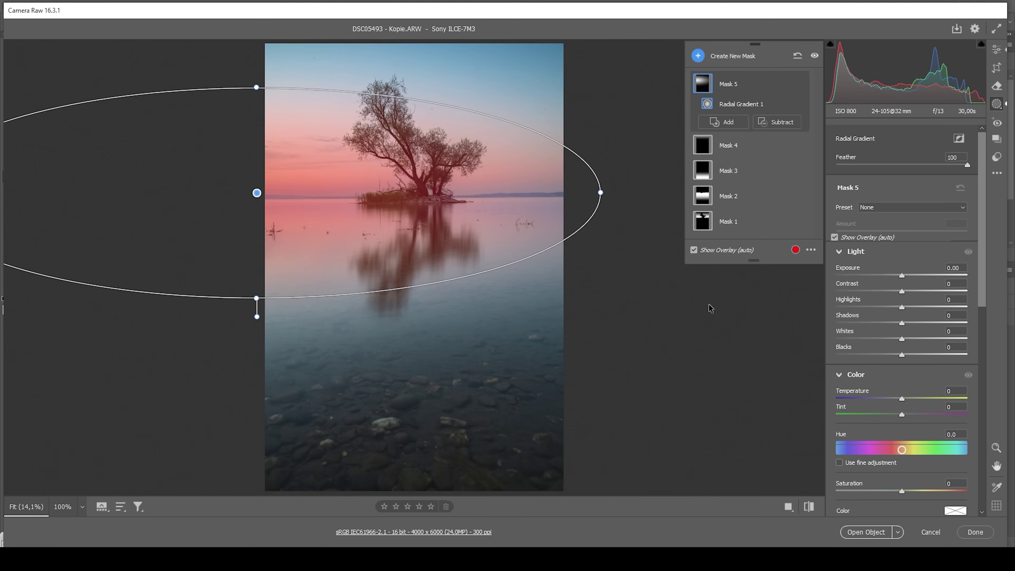
Set Whites to +17 and Blacks to +5 in the radial mask, and compare the photo with all masks off and on
mouse_move(905, 336)
left_mouse_down()
mouse_move(918, 339)
mouse_move(907, 356)
left_mouse_up()
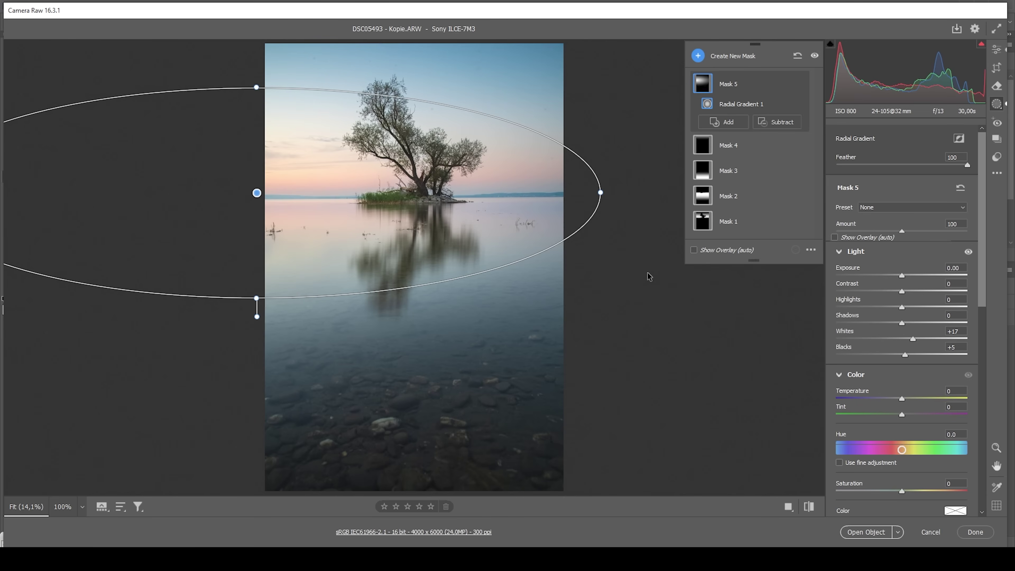
left_click(649, 277)
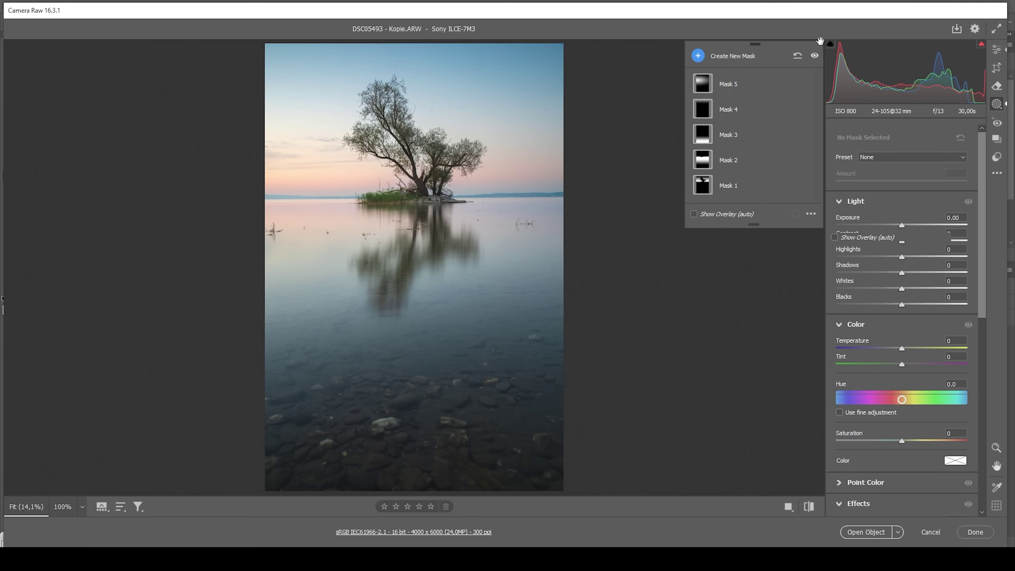
left_click(815, 56)
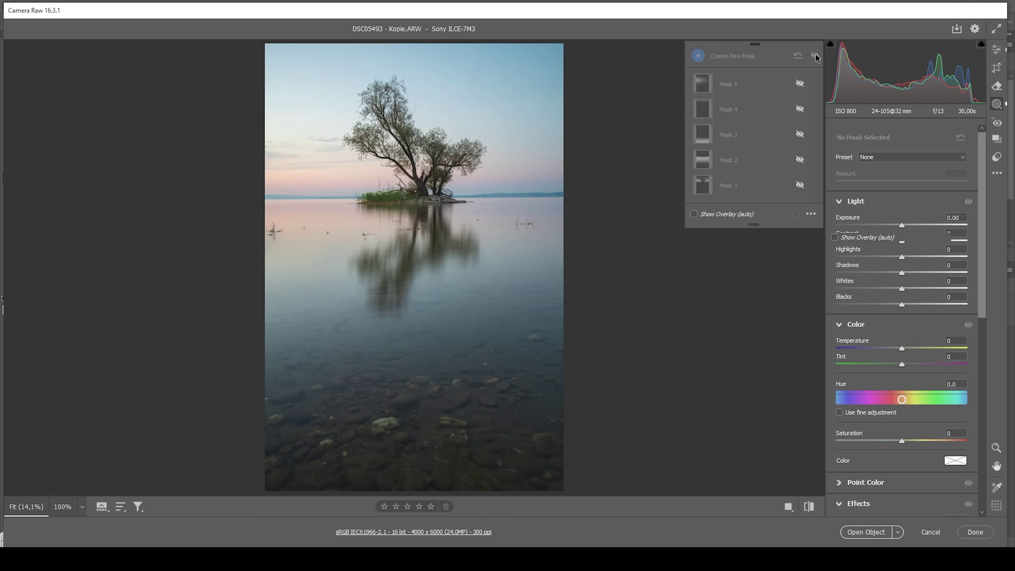
left_click(815, 57)
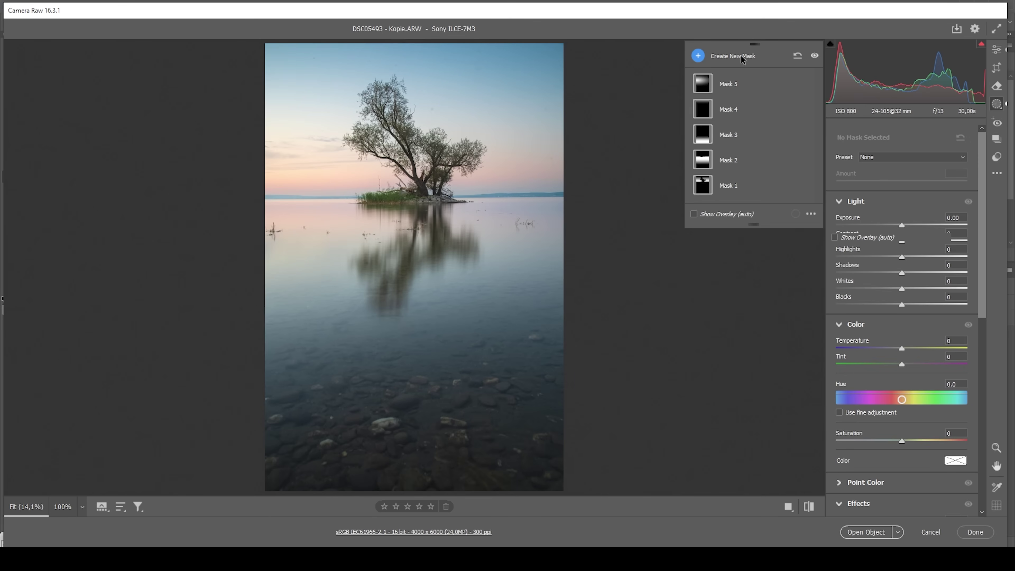
Adjust the global Color Mixer hues, shifting Yellows, lowering Oranges and Greens, and raising Reds slightly
left_click(999, 56)
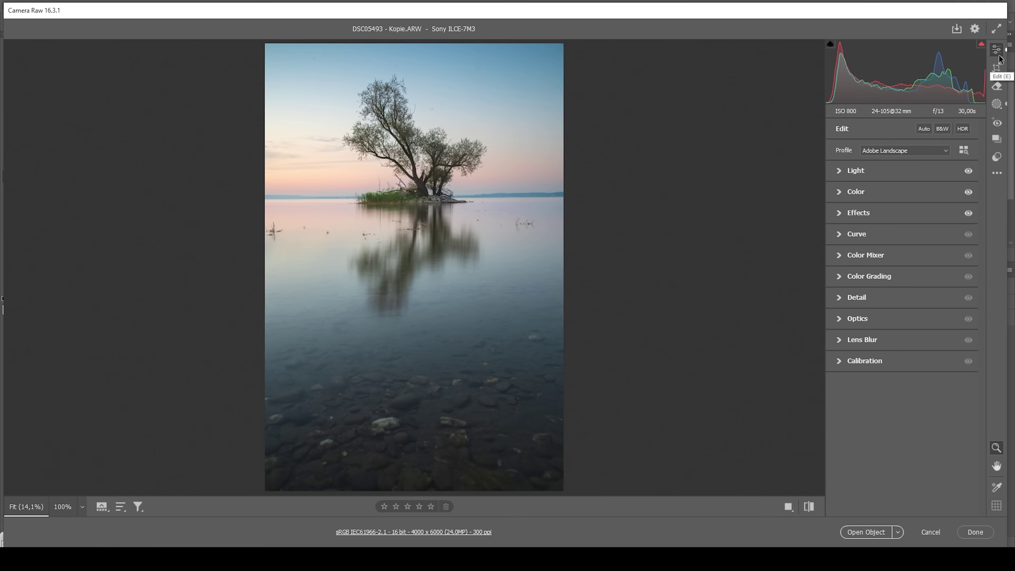
left_click(841, 257)
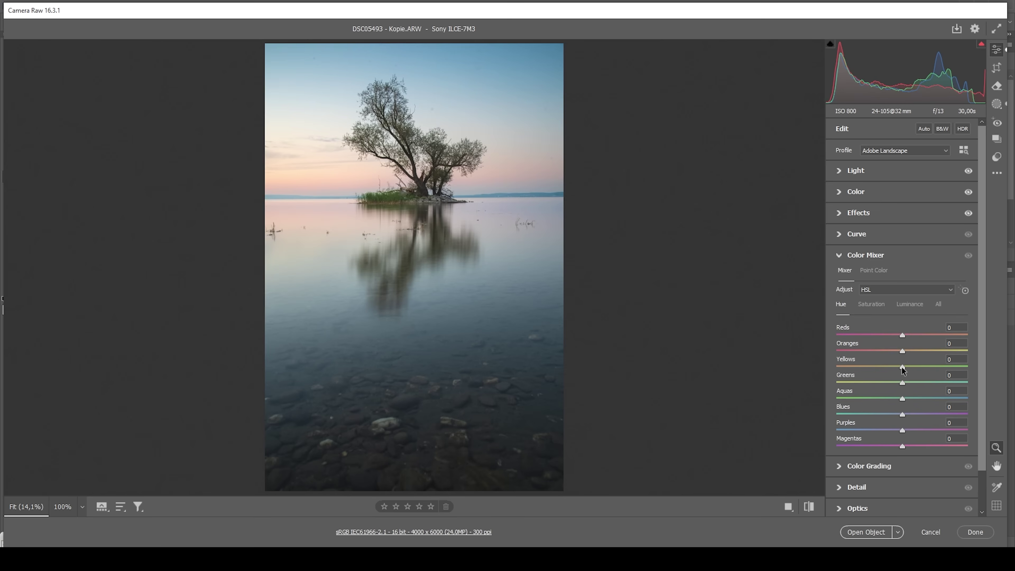
mouse_move(903, 369)
left_mouse_down()
mouse_move(894, 369)
mouse_move(898, 351)
left_mouse_up()
left_click_drag(904, 338, 906, 334)
left_click_drag(902, 382, 894, 381)
left_click_drag(894, 382, 891, 383)
Lower the Greens and Blues saturation in the Color Mixer and adjust the Reds
left_click(870, 305)
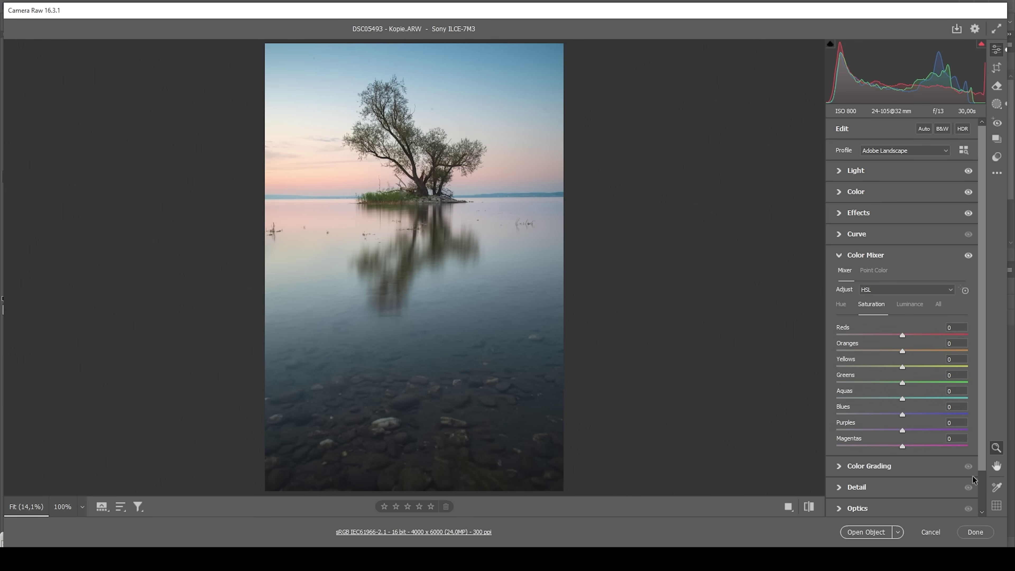
left_click_drag(903, 336, 894, 385)
left_click_drag(903, 414, 895, 414)
left_click(882, 259)
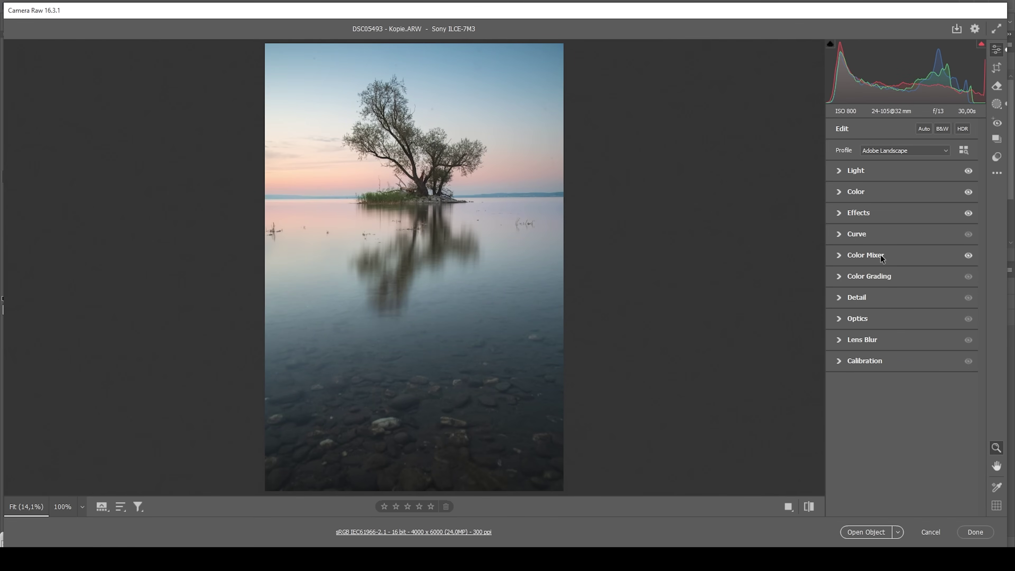
Tint the highlights warm orange in Color Grading with Hue 39 and Saturation 25
left_click(894, 276)
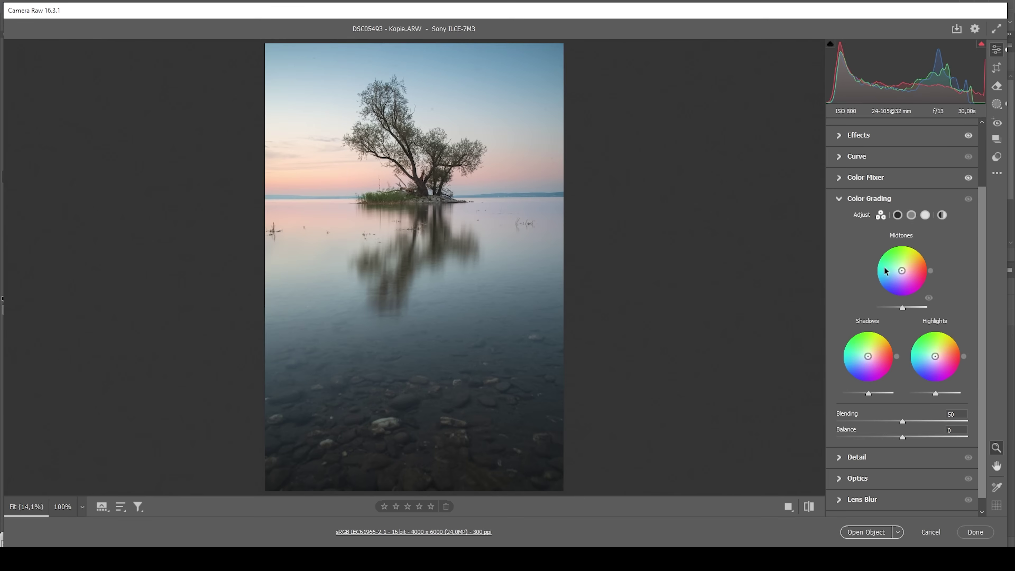
left_click(926, 215)
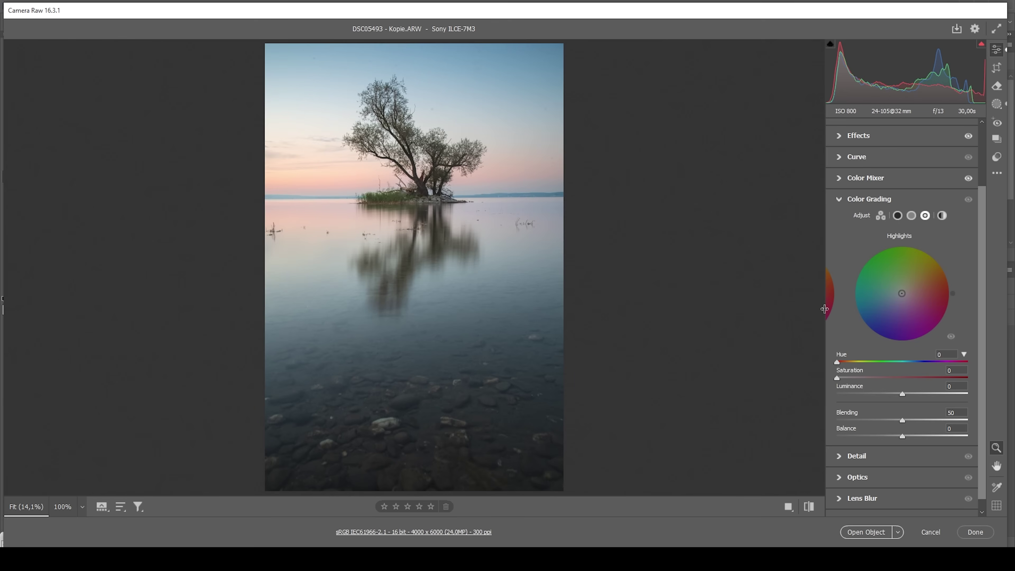
left_click(847, 362)
left_click_drag(847, 363, 851, 364)
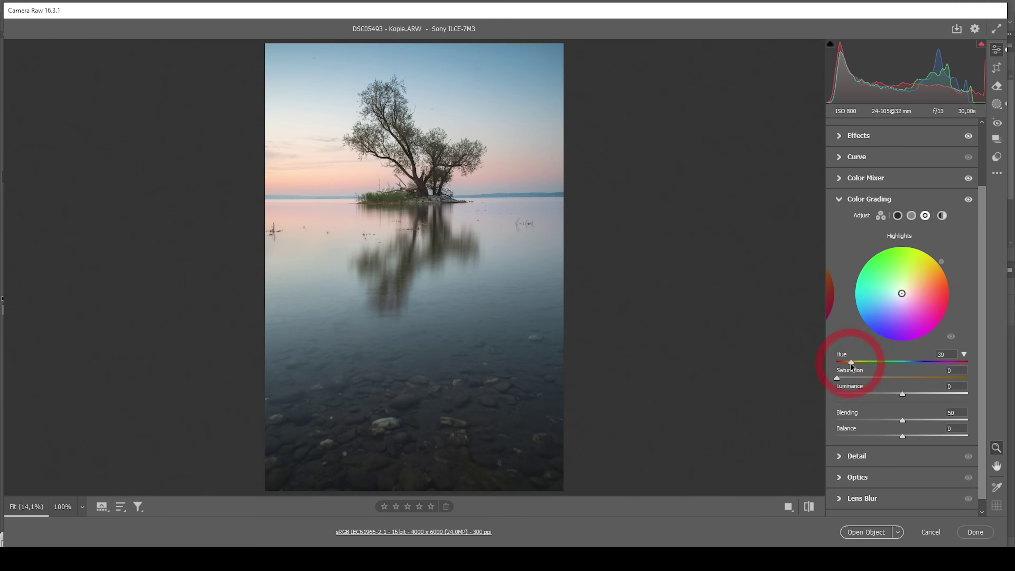
left_click_drag(842, 377, 873, 374)
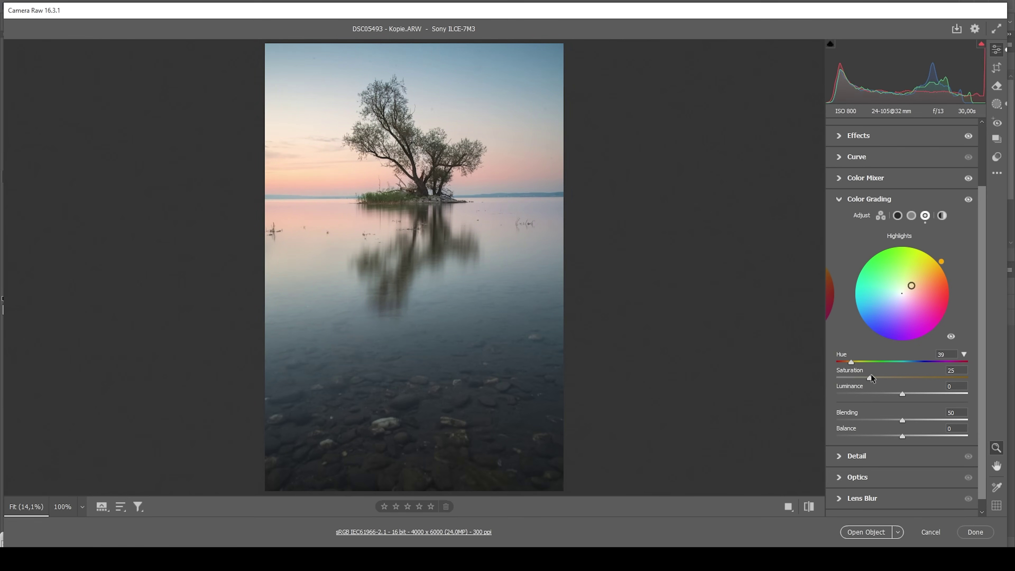
Tint the Color Grading midtones blue with Hue 221 and Saturation 7
left_click(912, 216)
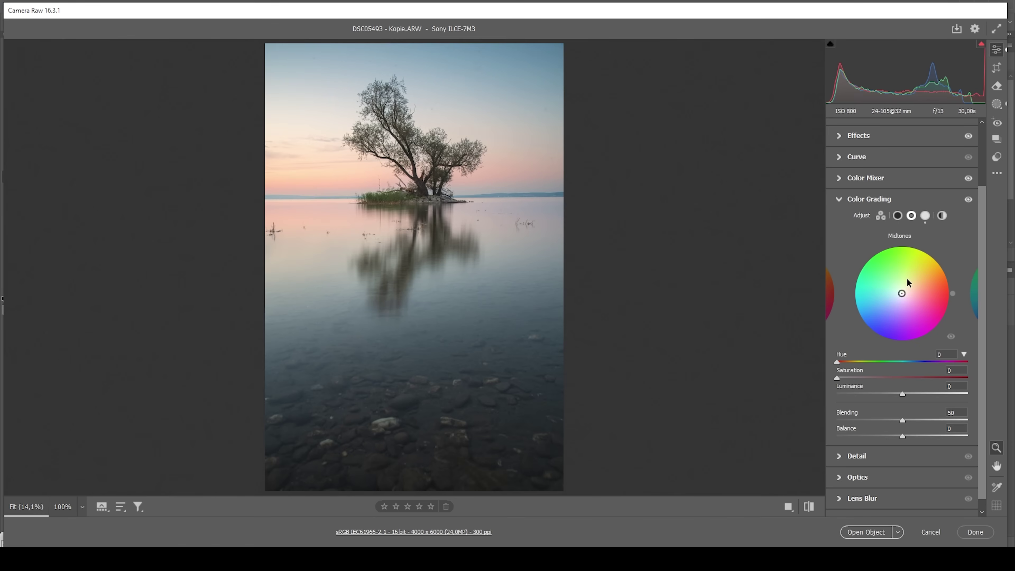
left_click_drag(837, 362, 917, 365)
left_click_drag(837, 377, 847, 380)
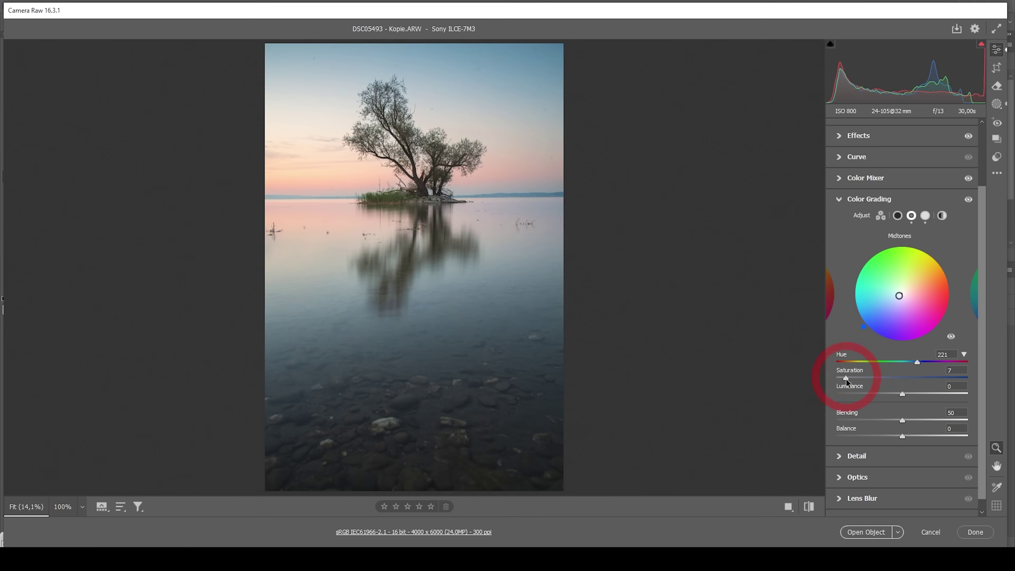
Tint the Color Grading shadows blue with Hue 208 and a slight saturation
left_click(900, 219)
left_click_drag(837, 361, 912, 362)
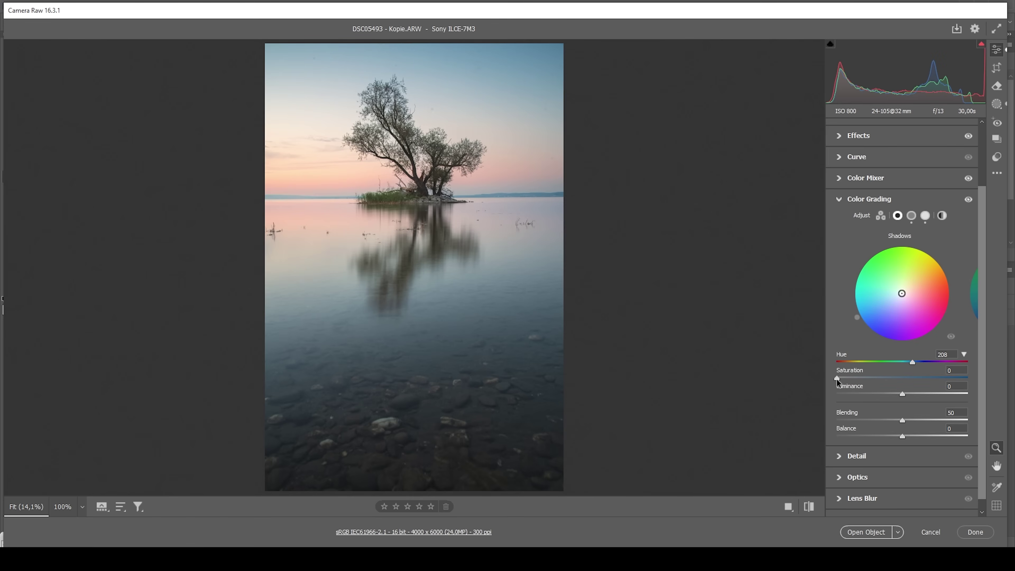
left_click_drag(837, 378, 843, 378)
left_click(882, 199)
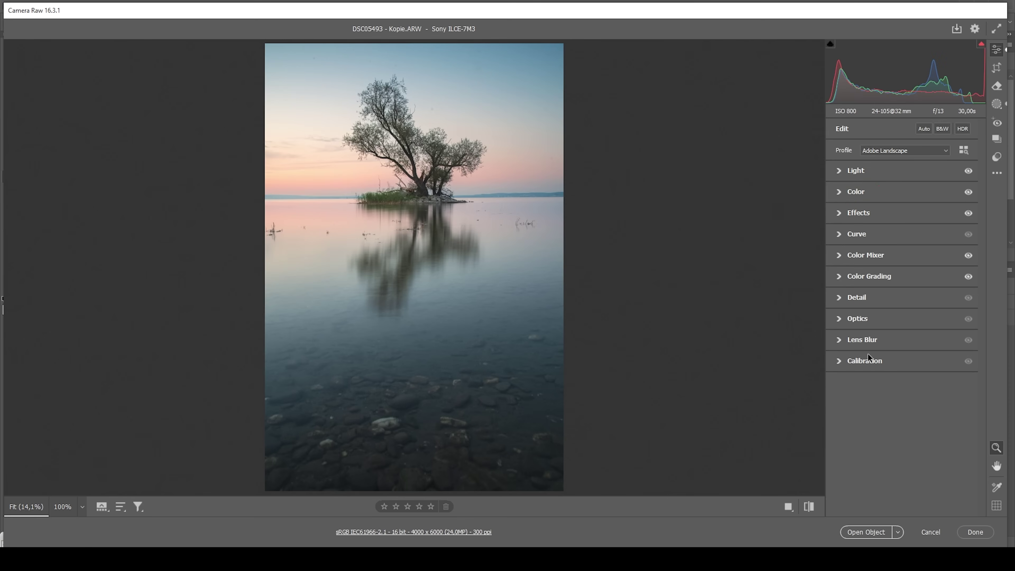
Calibrate the Blue Primary to Hue -7 and Saturation +11, Green Primary Saturation to +8, and raise Red Primary Saturation slightly
left_click(856, 359)
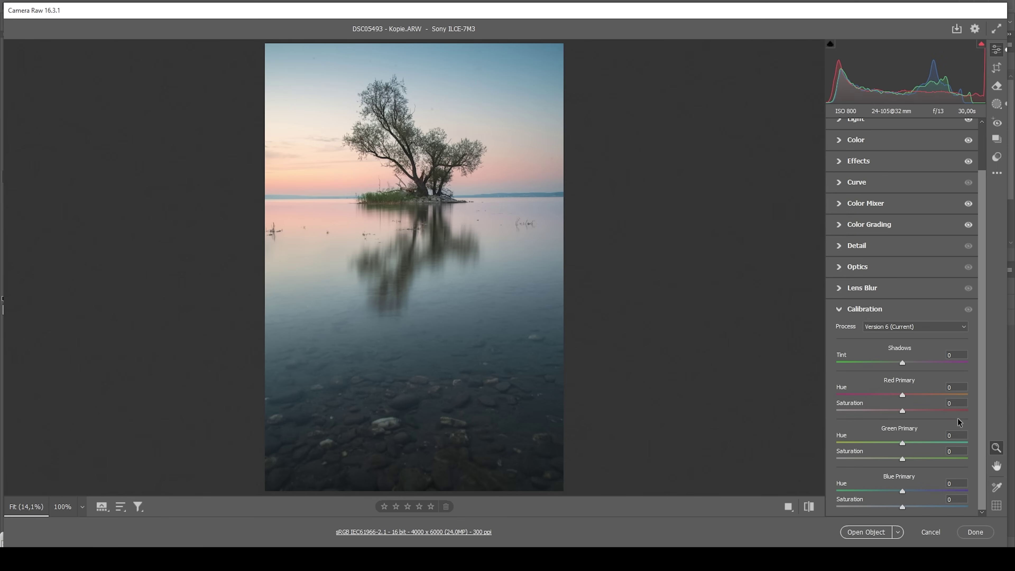
left_click_drag(902, 491, 900, 490)
left_click_drag(900, 491, 910, 506)
left_click_drag(901, 459, 909, 459)
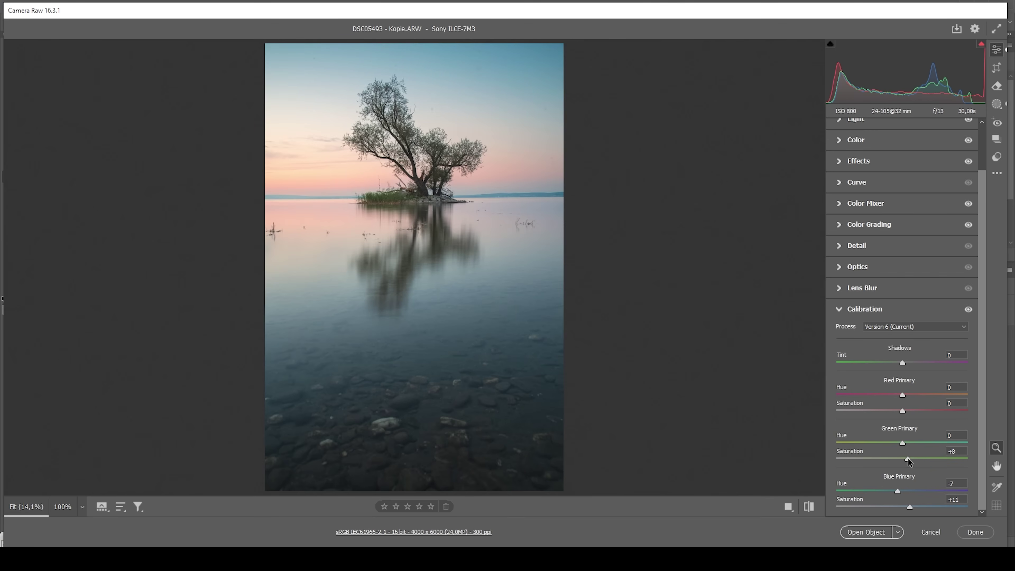
left_click_drag(901, 410, 909, 410)
left_click(907, 313)
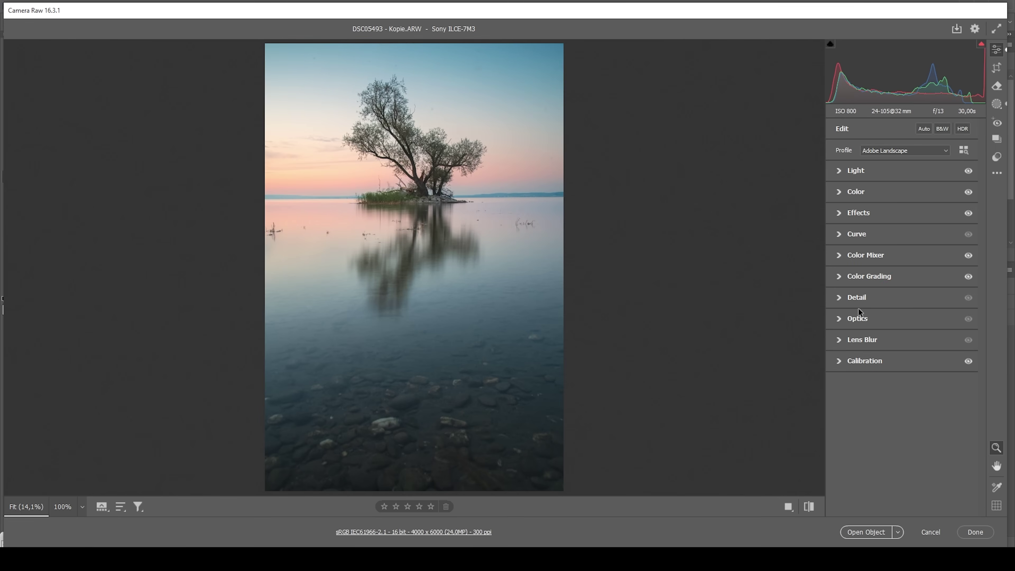
Raise sharpening Detail to the maximum, increase Masking and the Sharpening amount, and open the photo in Photoshop
left_click(859, 299)
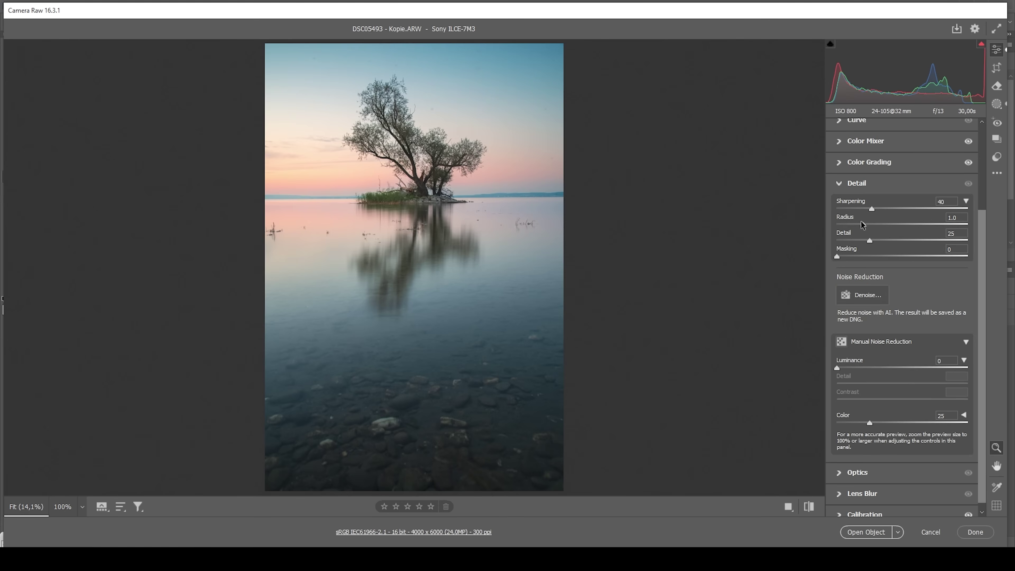
left_click_drag(875, 240, 1004, 246)
key("alt")
left_click_drag(839, 256, 925, 256)
left_click_drag(872, 208, 899, 207)
left_click(863, 532)
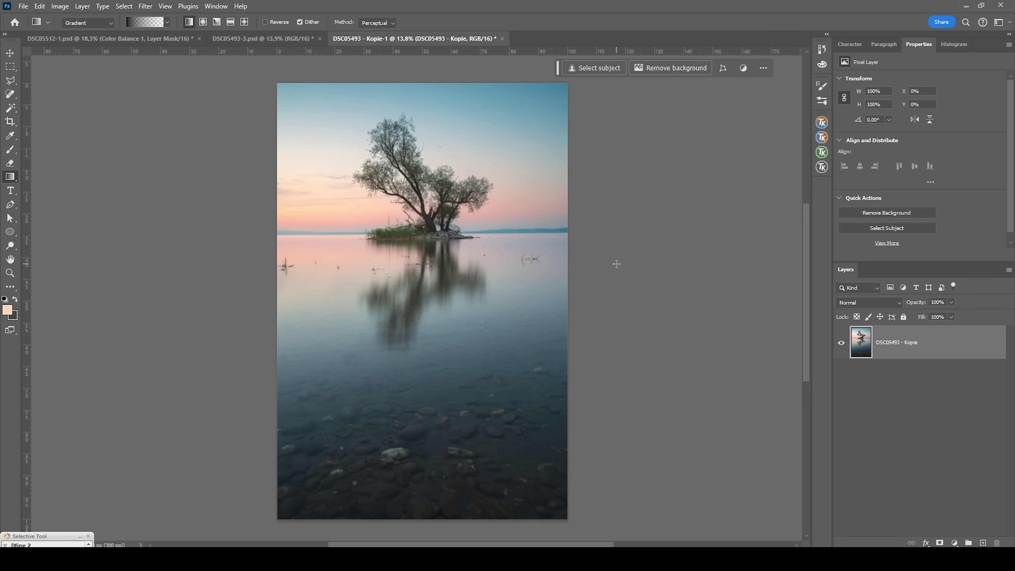
Add a Color Balance adjustment layer above the photo with its tone set to Midtones
left_click(954, 542)
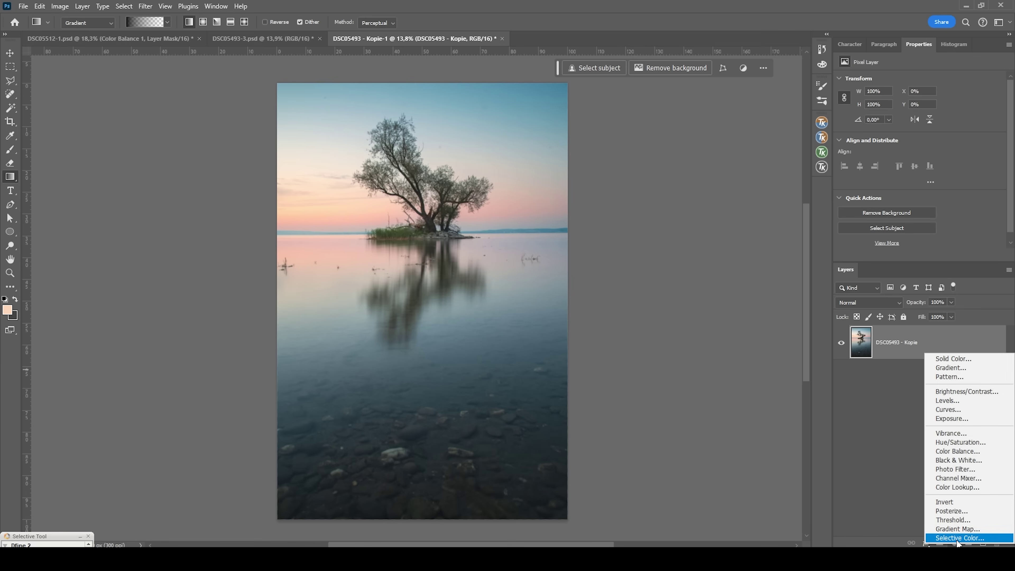
left_click(991, 454)
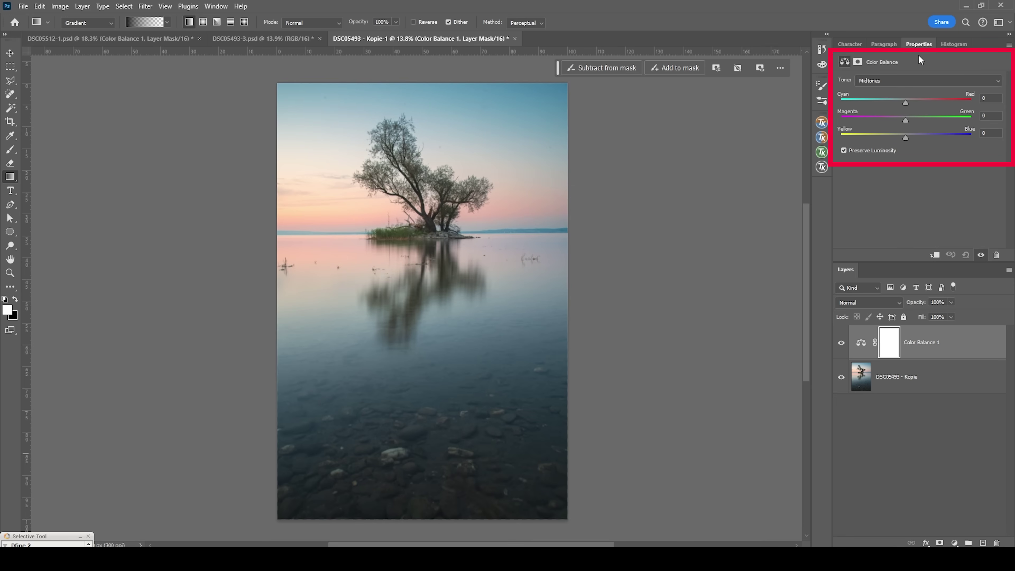
left_click(924, 80)
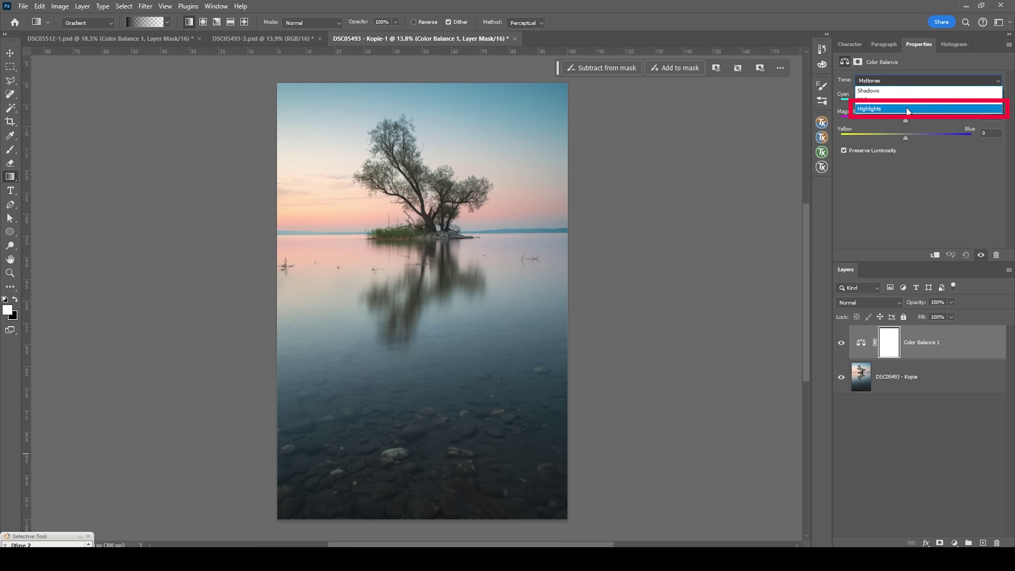
left_click(912, 94)
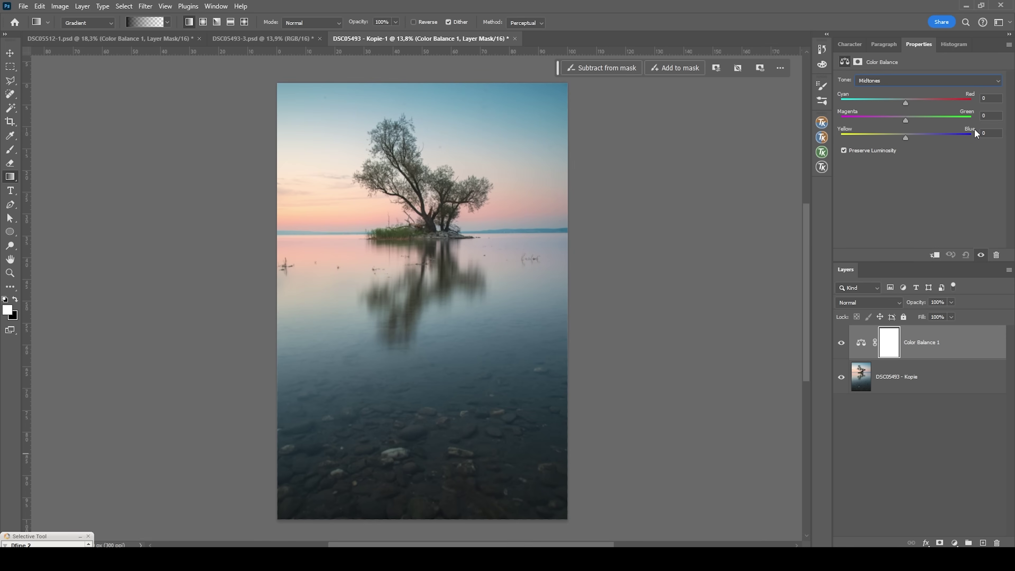
Set the Color Balance Highlights to Cyan–Red +9, Magenta–Green -5 and Yellow–Blue -9, and compare the photo with and without the adjustment
left_click(911, 78)
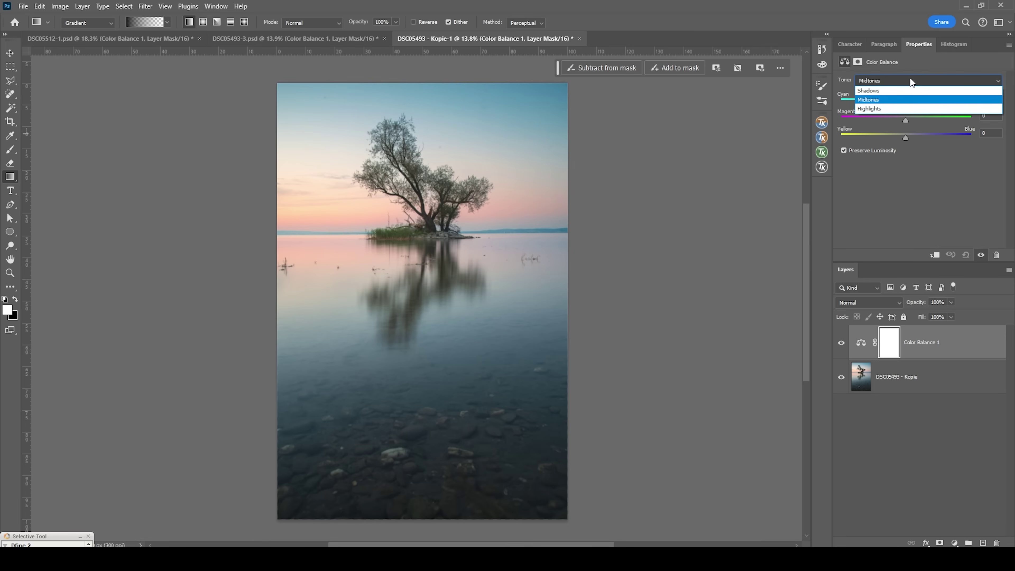
left_click(887, 108)
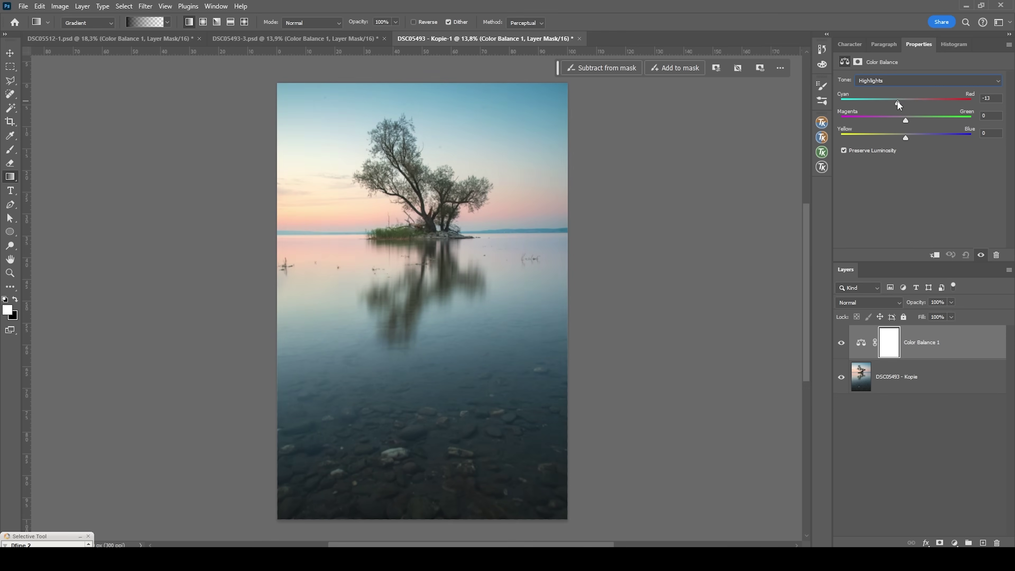
left_click_drag(898, 104, 881, 103)
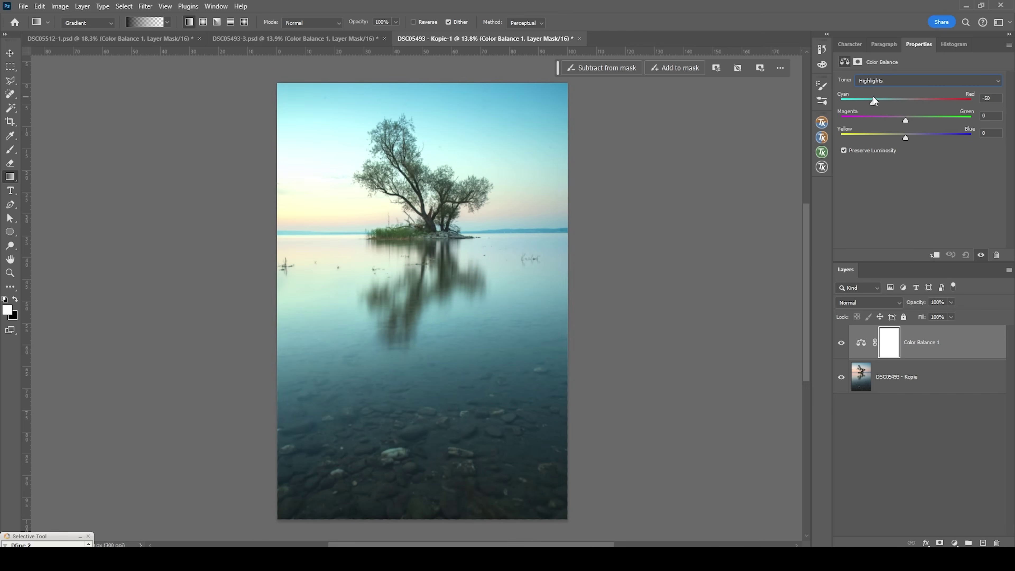
left_click_drag(868, 96, 837, 98)
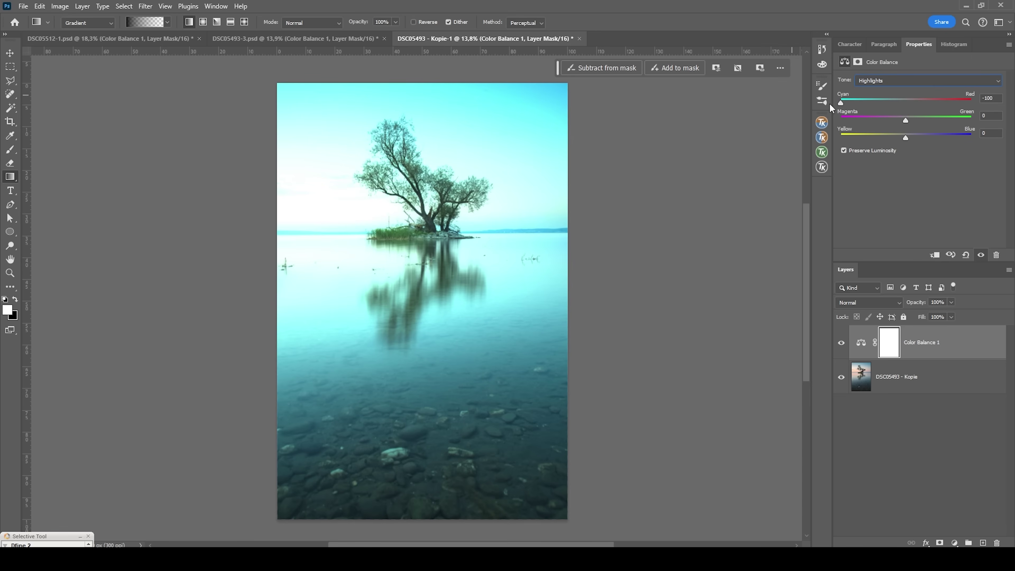
left_click_drag(841, 103, 909, 109)
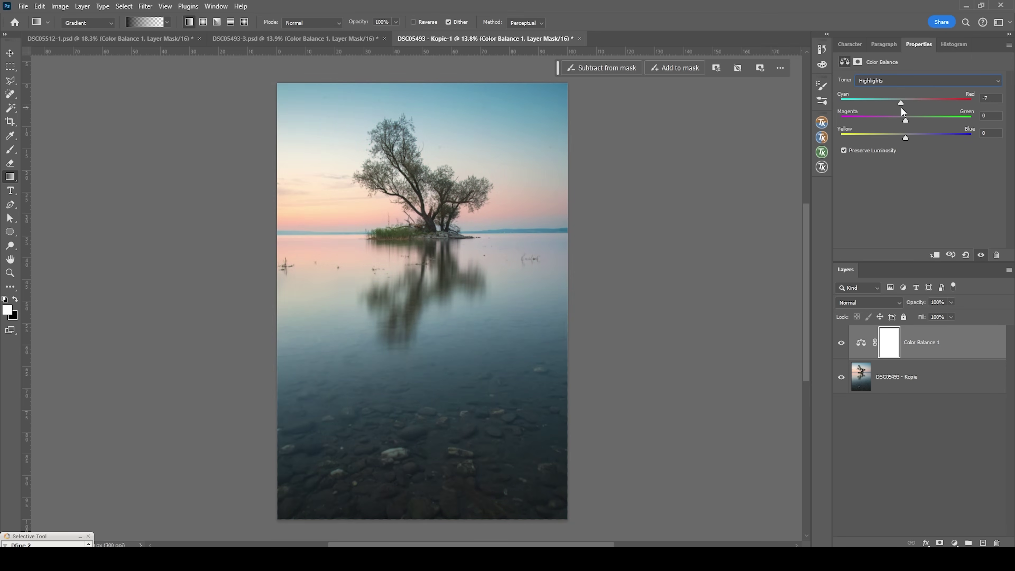
left_click_drag(905, 107, 907, 106)
left_click_drag(905, 122, 904, 121)
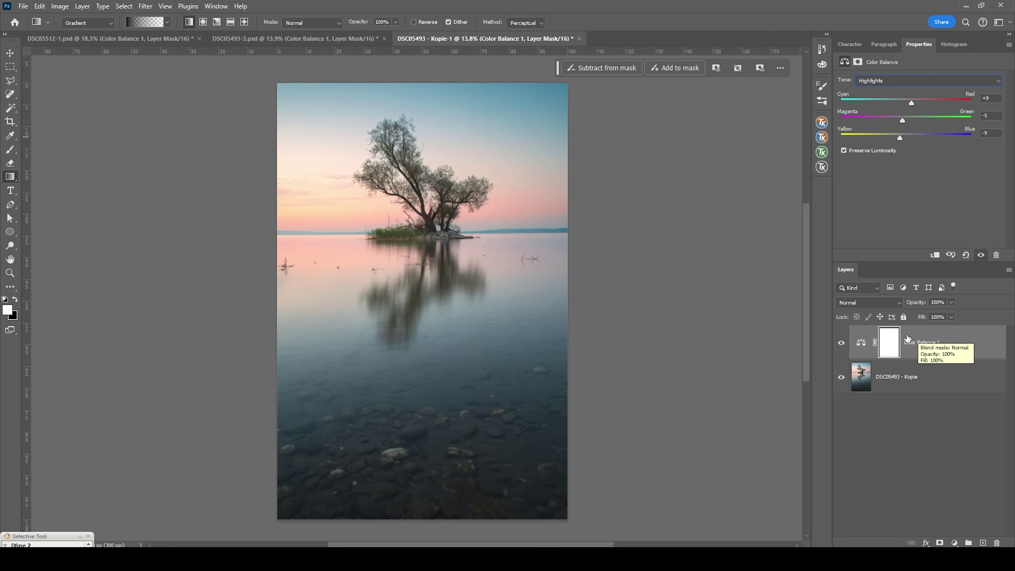
left_click(841, 344)
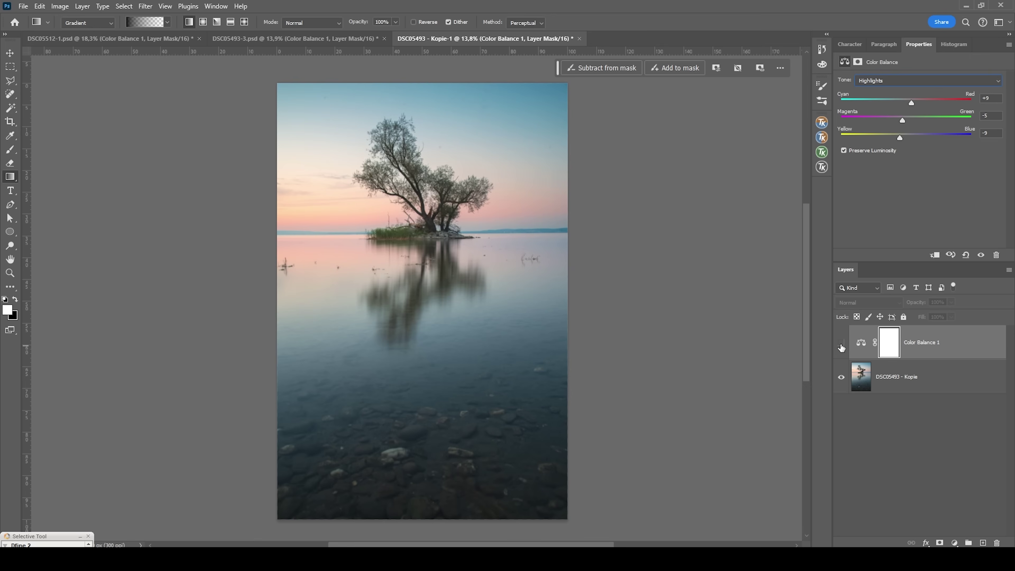
left_click(841, 344)
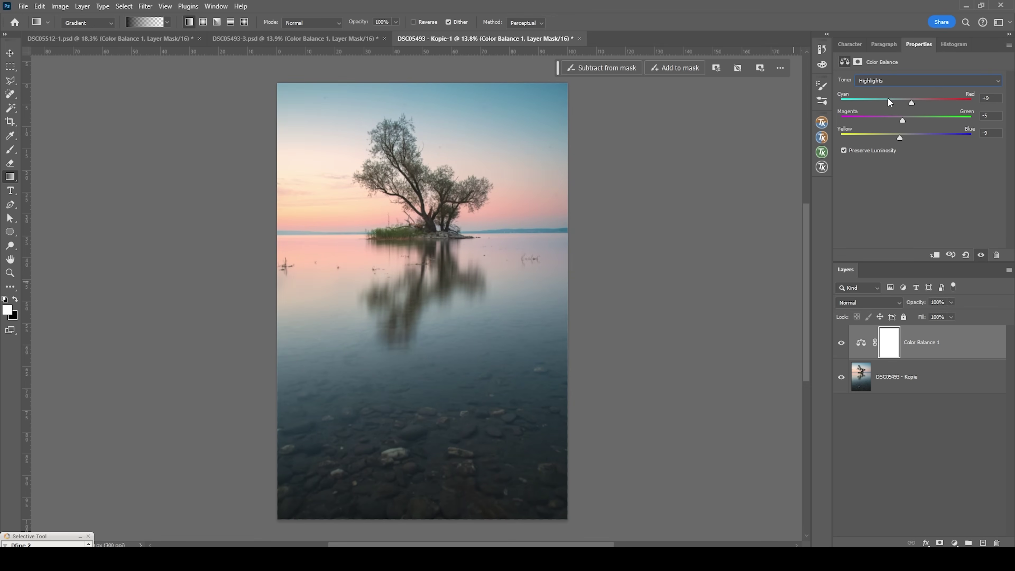
Set the Color Balance Midtones to Cyan–Red +5 and Yellow–Blue +2
left_click(882, 82)
left_click(879, 100)
left_click_drag(906, 138, 907, 138)
Set the Color Balance Shadows to Cyan–Red -7 and Yellow–Blue +6, and check the result against the unadjusted photo
left_click(860, 80)
left_click(865, 93)
left_click_drag(909, 137, 909, 138)
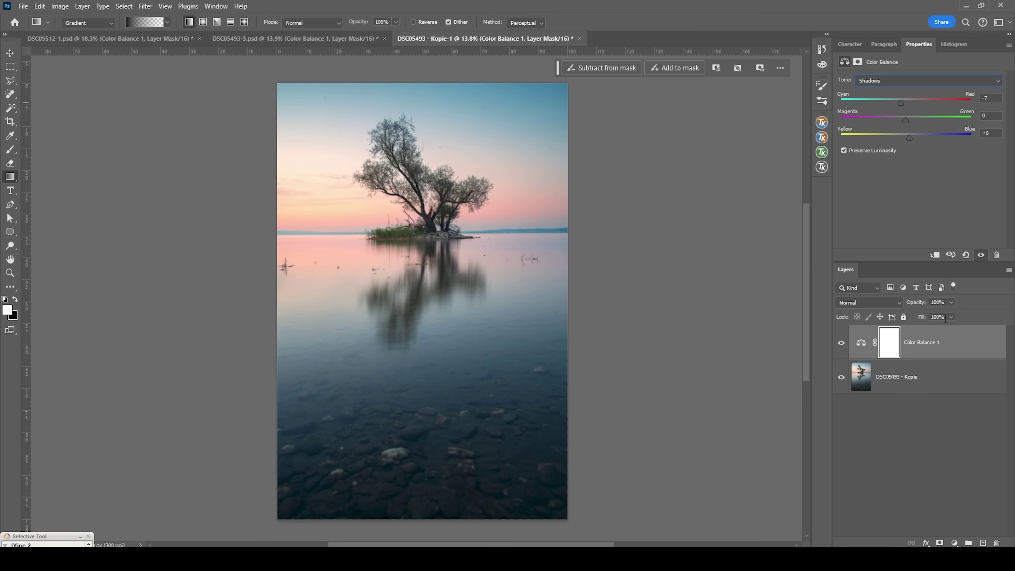
left_click(841, 344)
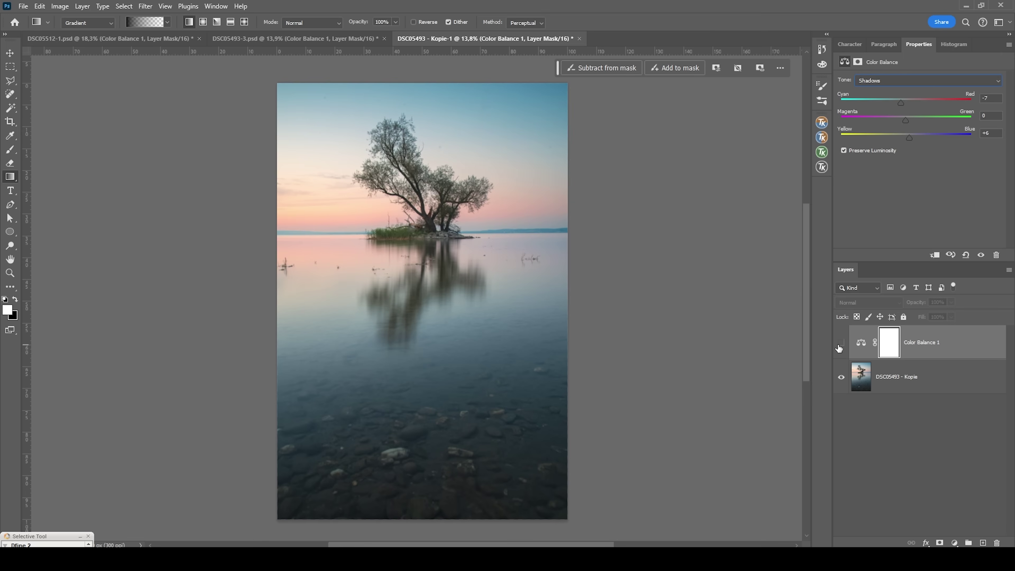
left_click(841, 345)
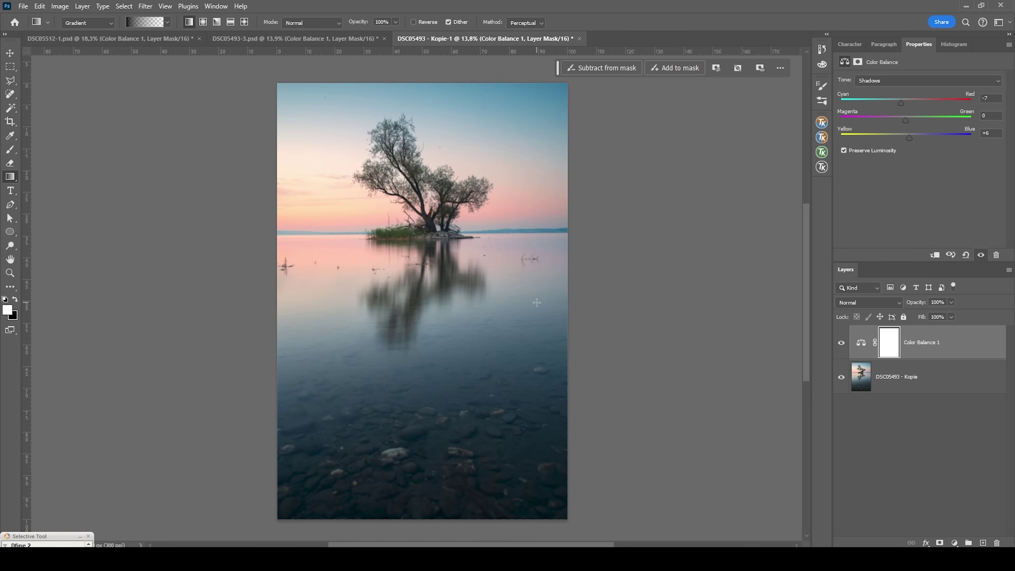
On the photo layer, remove the twigs from the pink water left of the tree with the content-aware Spot Healing Brush
left_click(935, 343)
left_click(910, 375)
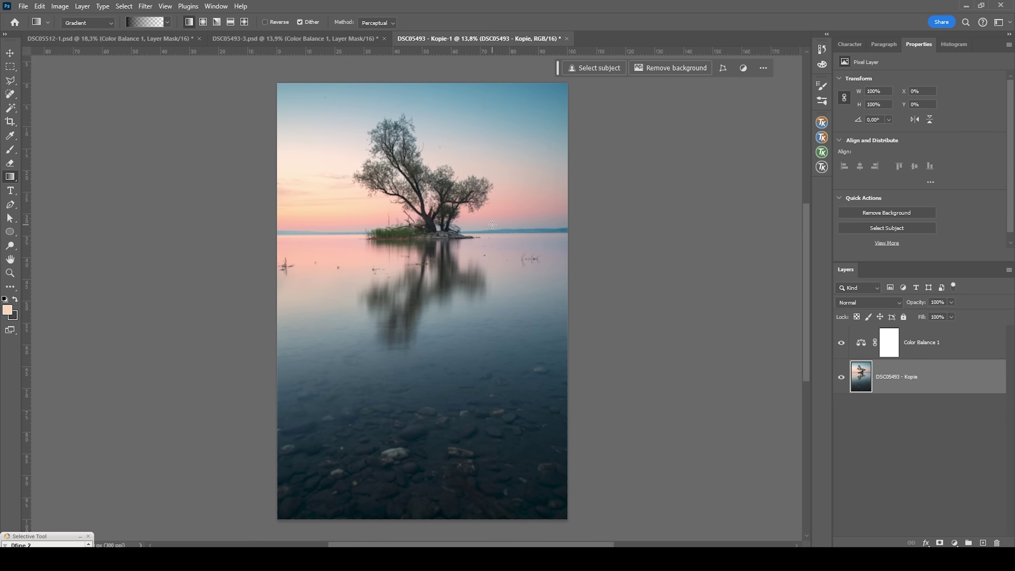
left_click(10, 94)
right_click(10, 94)
left_click(51, 93)
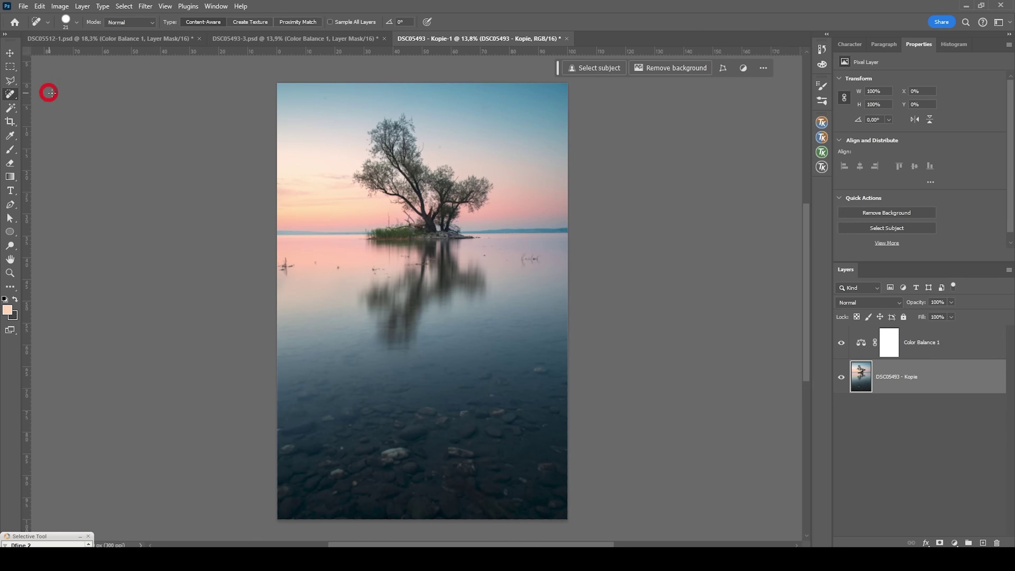
scroll(314, 255, "up", 5)
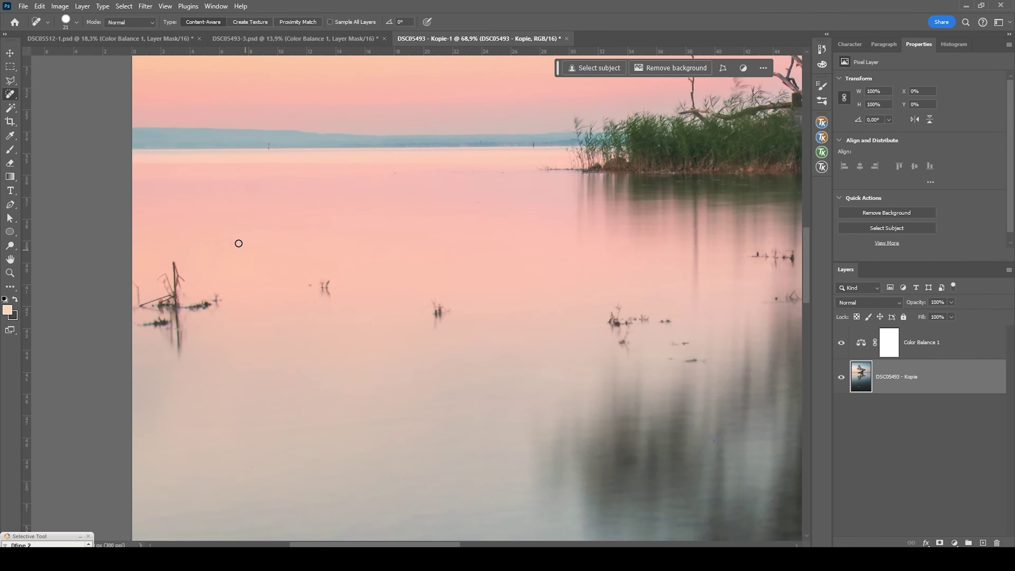
left_click_drag(310, 287, 323, 286)
mouse_move(435, 305)
left_mouse_down()
mouse_move(436, 321)
mouse_move(447, 308)
left_mouse_up()
scroll(170, 336, "up", 2)
mouse_move(122, 258)
left_mouse_down()
mouse_move(167, 275)
mouse_move(158, 240)
mouse_move(180, 244)
mouse_move(188, 228)
mouse_move(188, 258)
mouse_move(221, 286)
mouse_move(256, 278)
left_mouse_up()
scroll(256, 278, "down", 5)
Heal away the remaining twigs on the water and in the tree's reflection, using a smaller brush for the fine details
scroll(423, 306, "up", 8)
left_click_drag(386, 322, 440, 320)
scroll(678, 311, "down", 5)
scroll(640, 272, "up", 4)
mouse_move(503, 215)
left_mouse_down()
mouse_move(607, 215)
mouse_move(475, 327)
left_mouse_up()
scroll(607, 215, "up", 2)
scroll(534, 132, "down", 5)
scroll(268, 440, "up", 8)
key("bracketleft")
key("bracketleft")
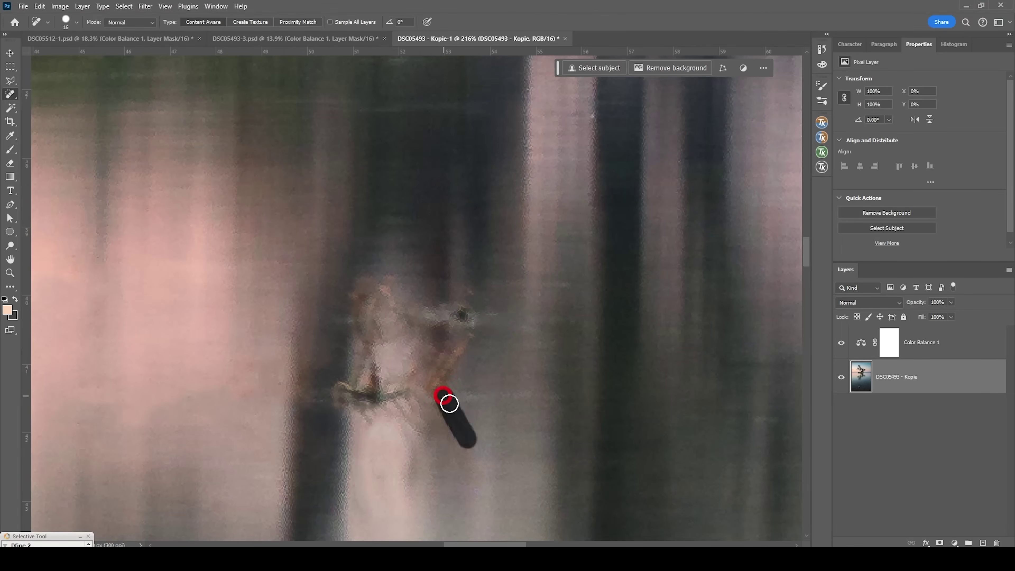
scroll(456, 424, "down", 6)
scroll(564, 68, "up", 1)
left_click_drag(564, 69, 564, 58)
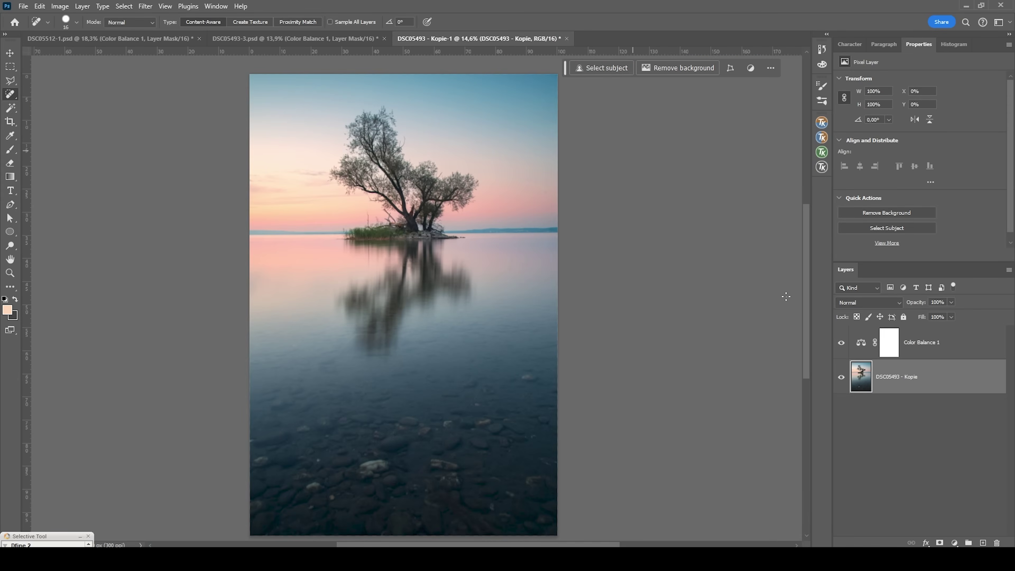
Add a Hue/Saturation adjustment layer above Color Balance and reduce the Cyans Saturation to -30
left_click(930, 336)
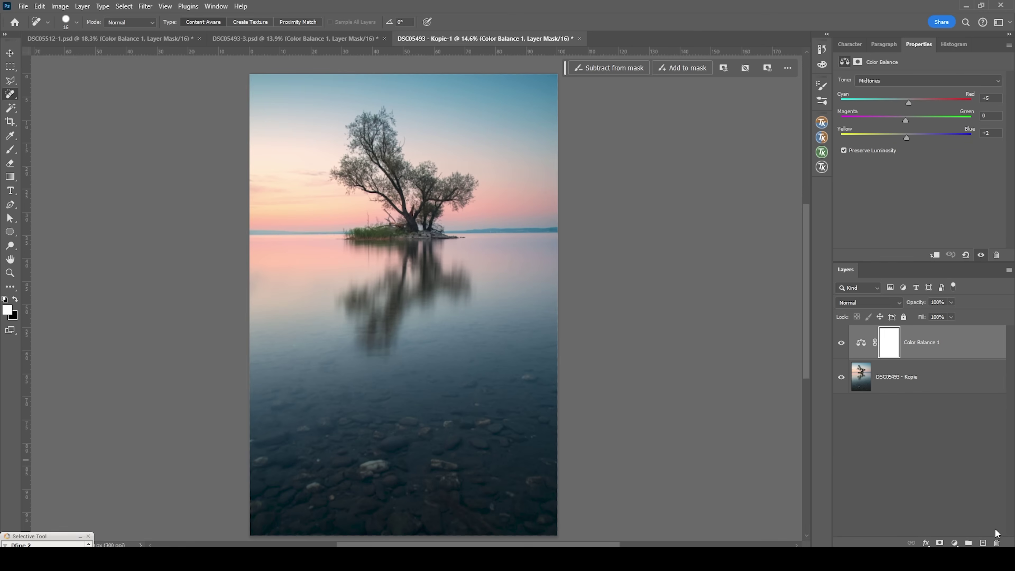
left_click(954, 542)
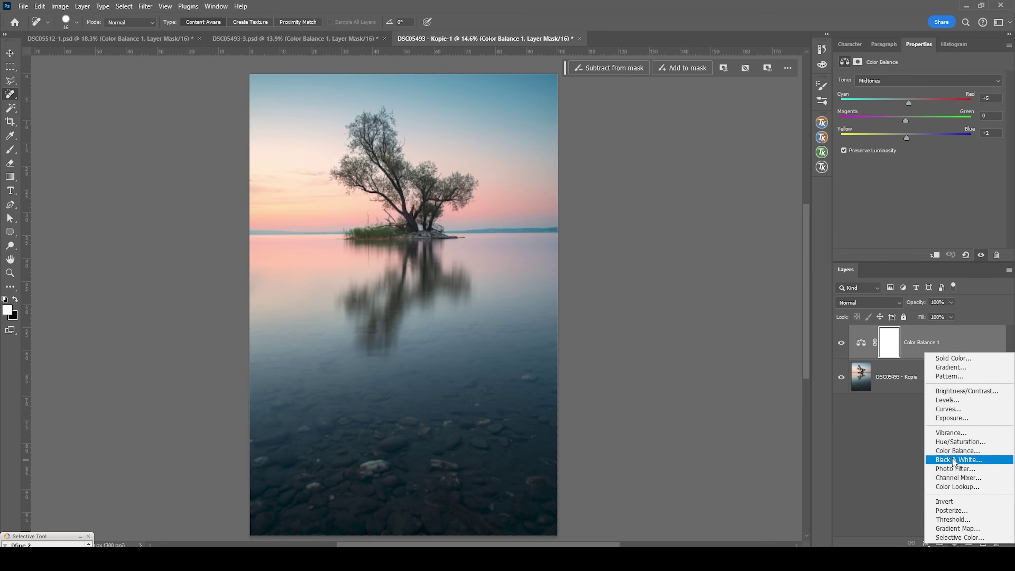
left_click(960, 442)
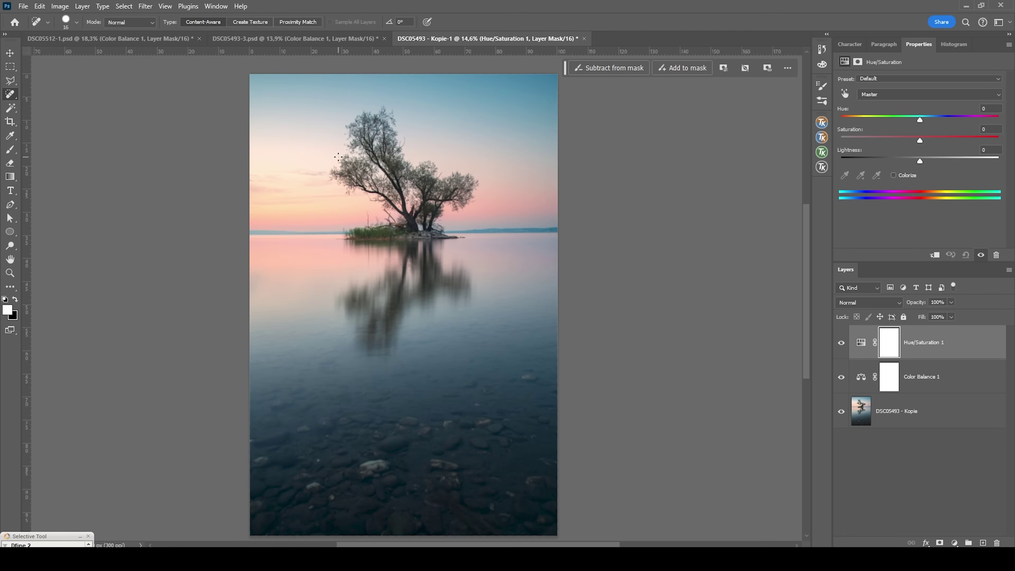
left_click(887, 94)
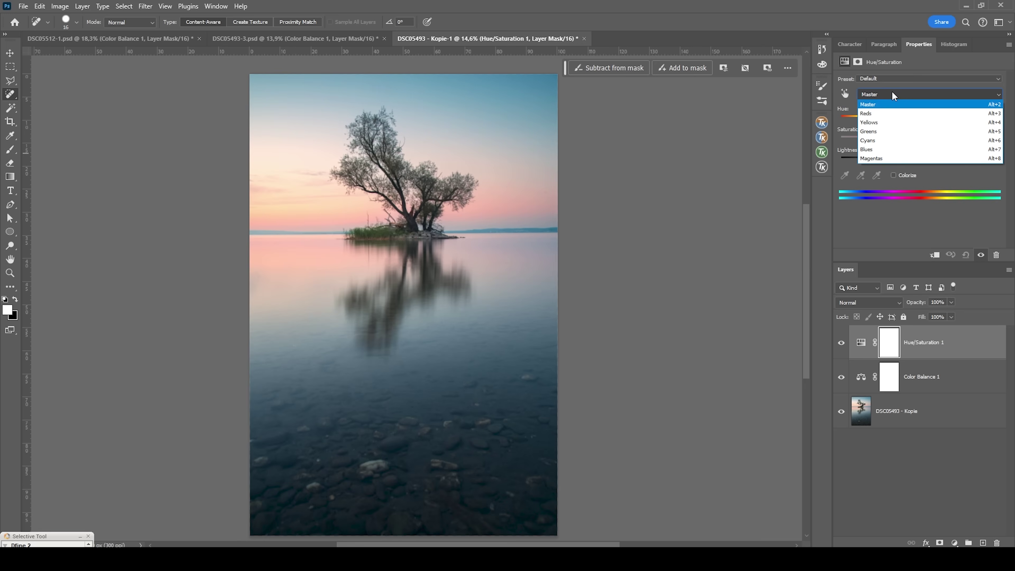
left_click(871, 142)
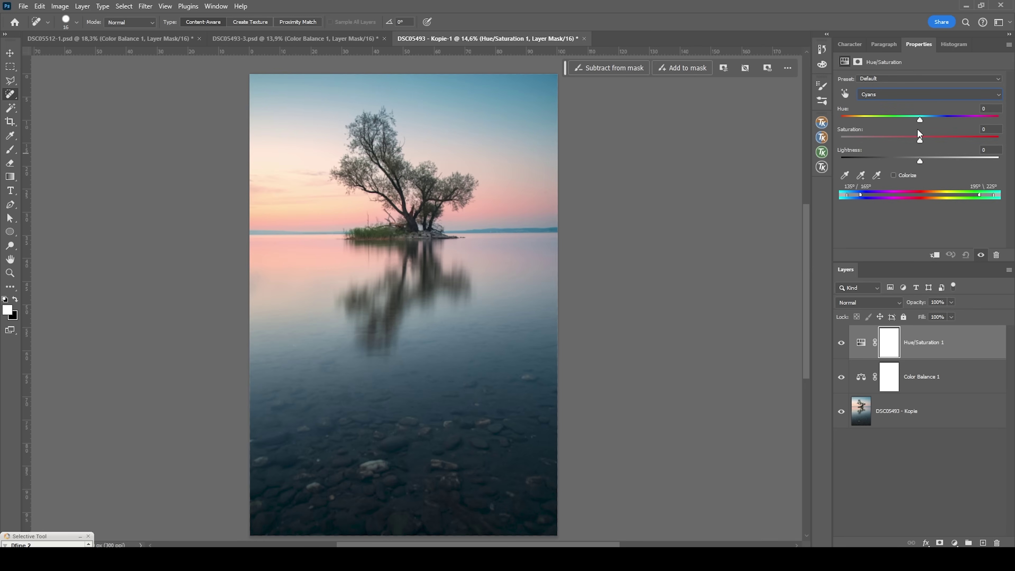
left_click_drag(919, 138, 905, 140)
left_click_drag(897, 138, 896, 130)
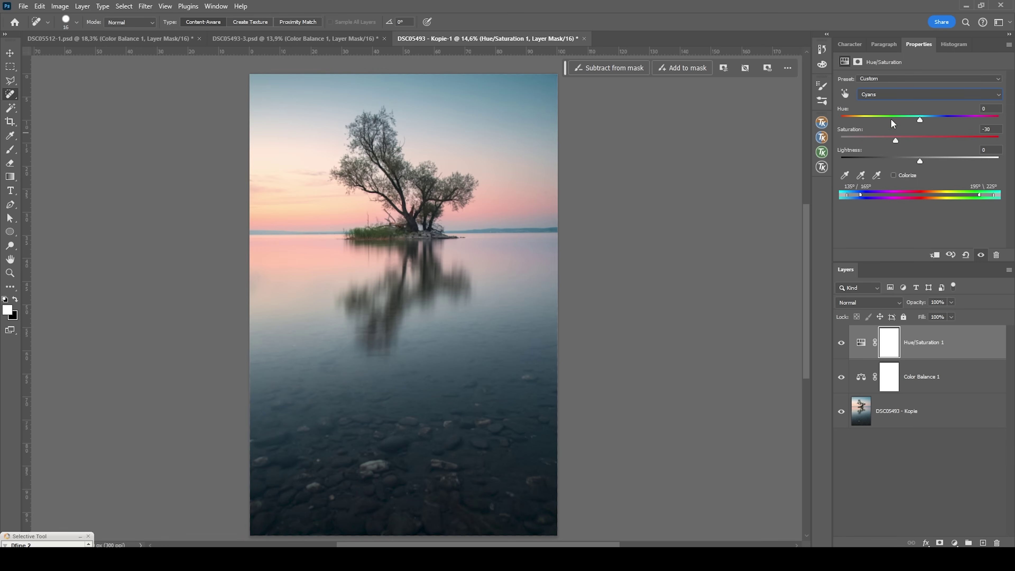